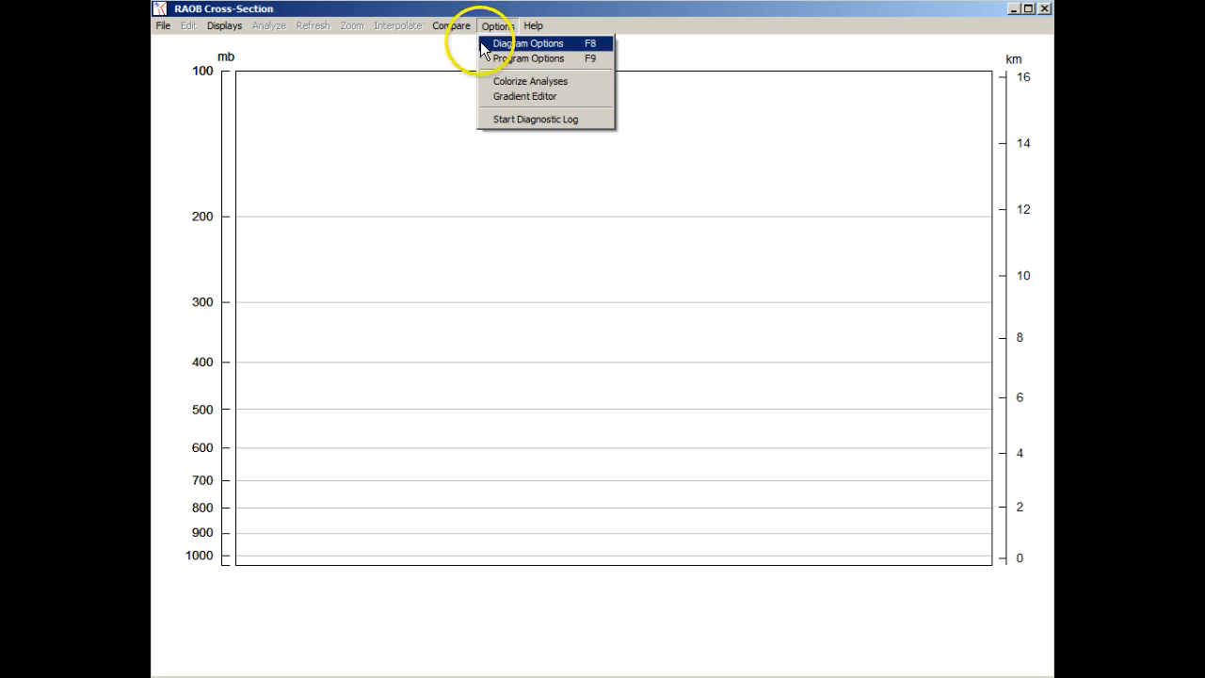
Open the Gradient Editor and look through the preset gradients in its library.
left_click(491, 97)
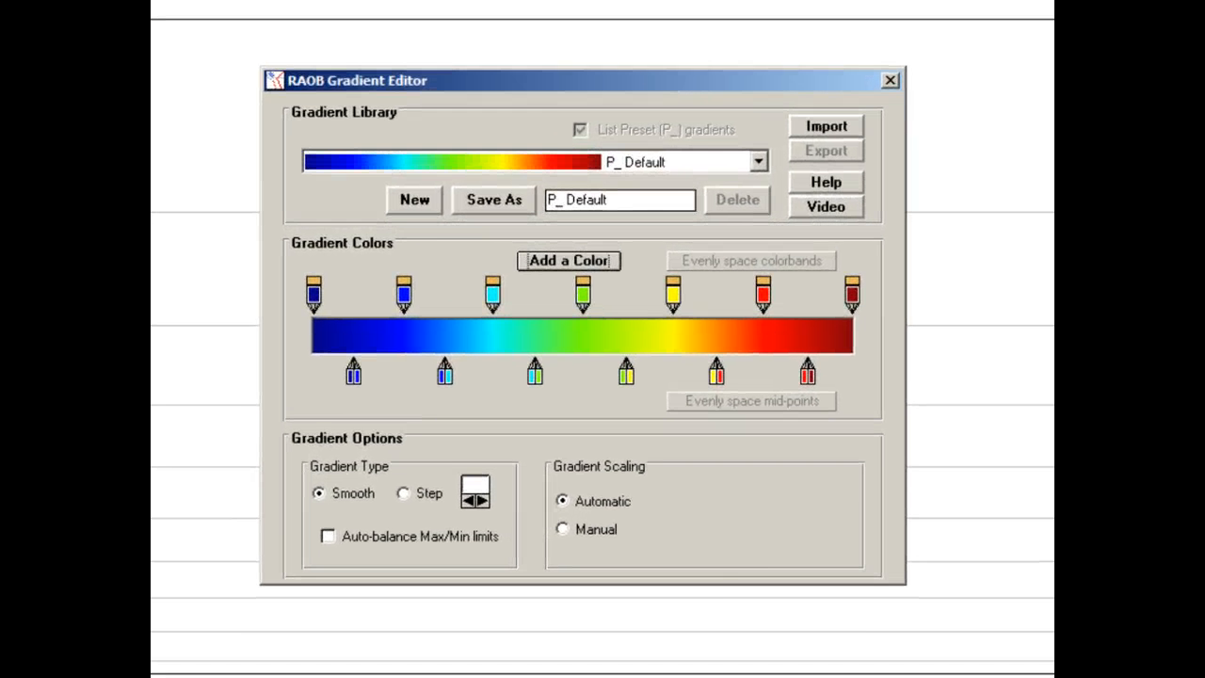
left_click(755, 161)
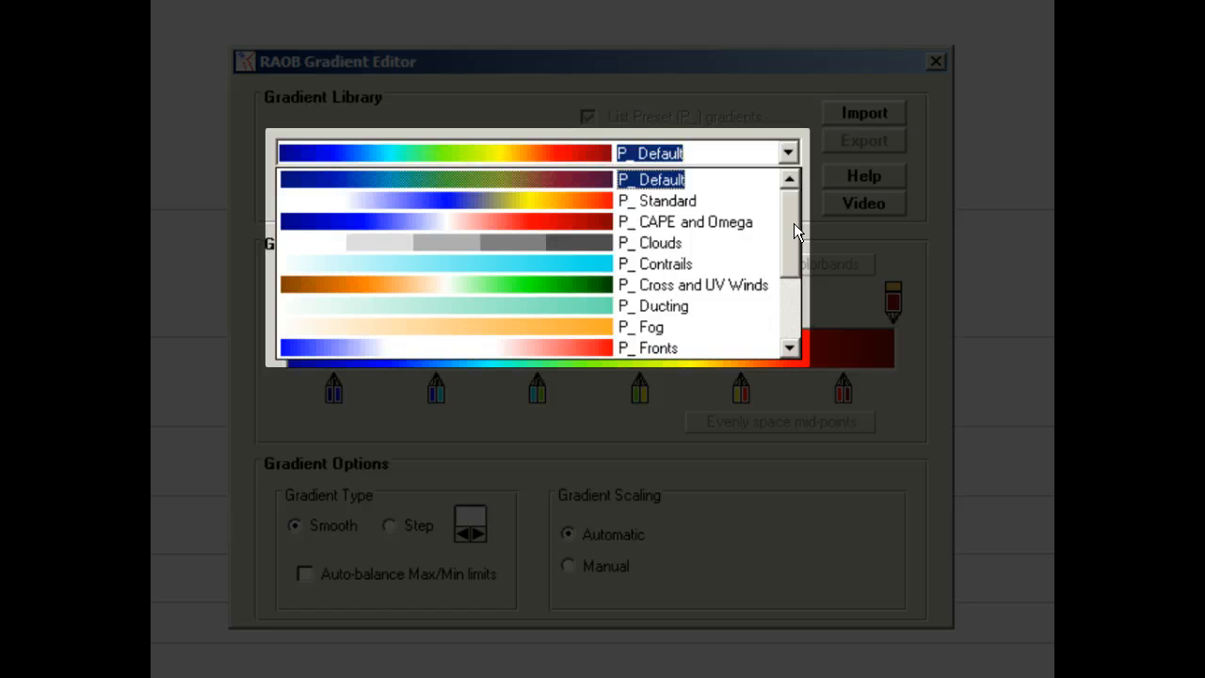
left_click_drag(793, 223, 795, 282)
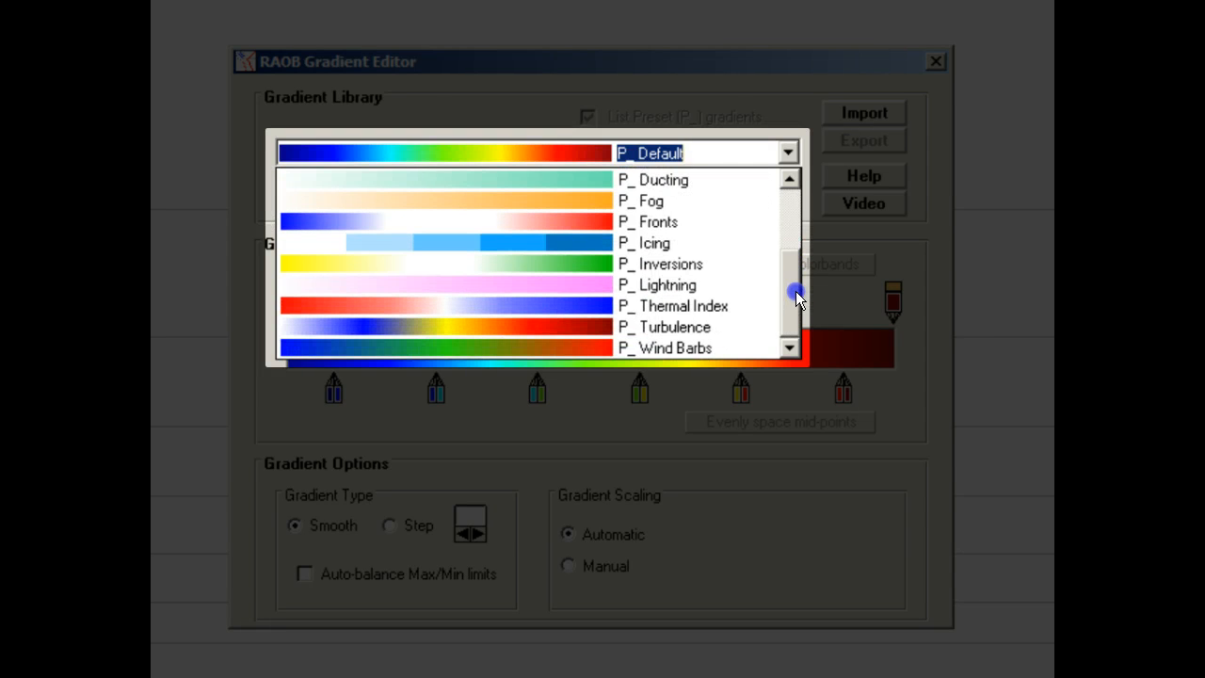
left_click_drag(796, 291, 801, 213)
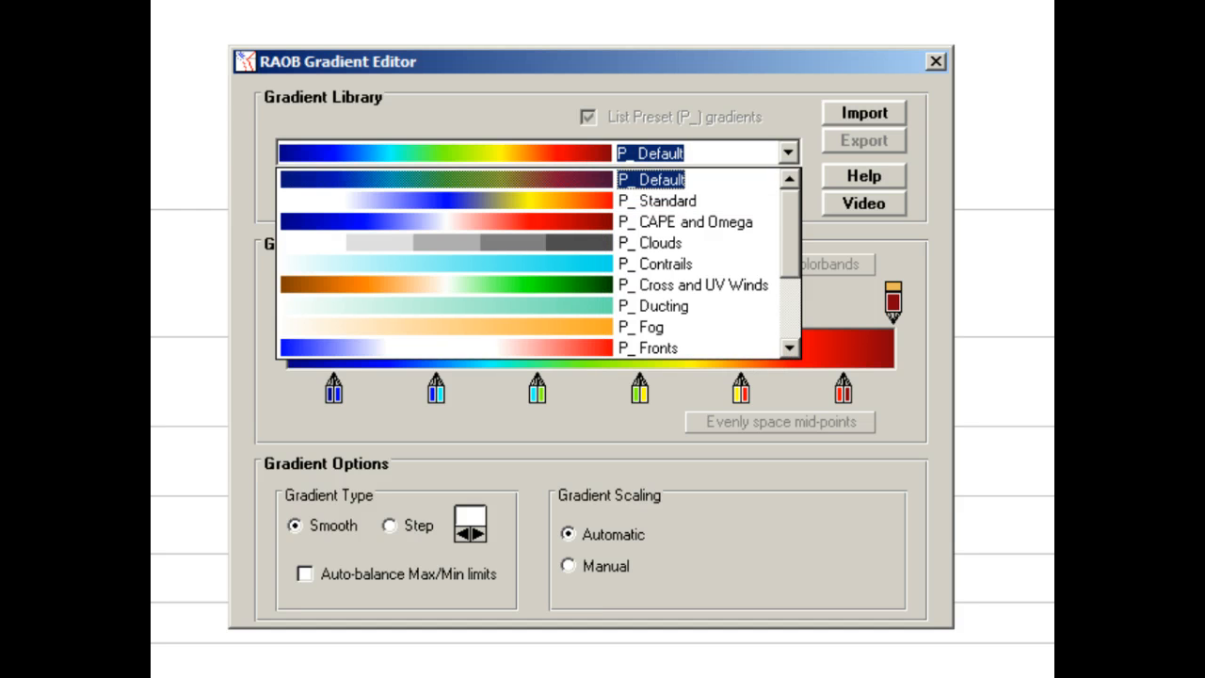
key("Escape")
left_click(576, 264)
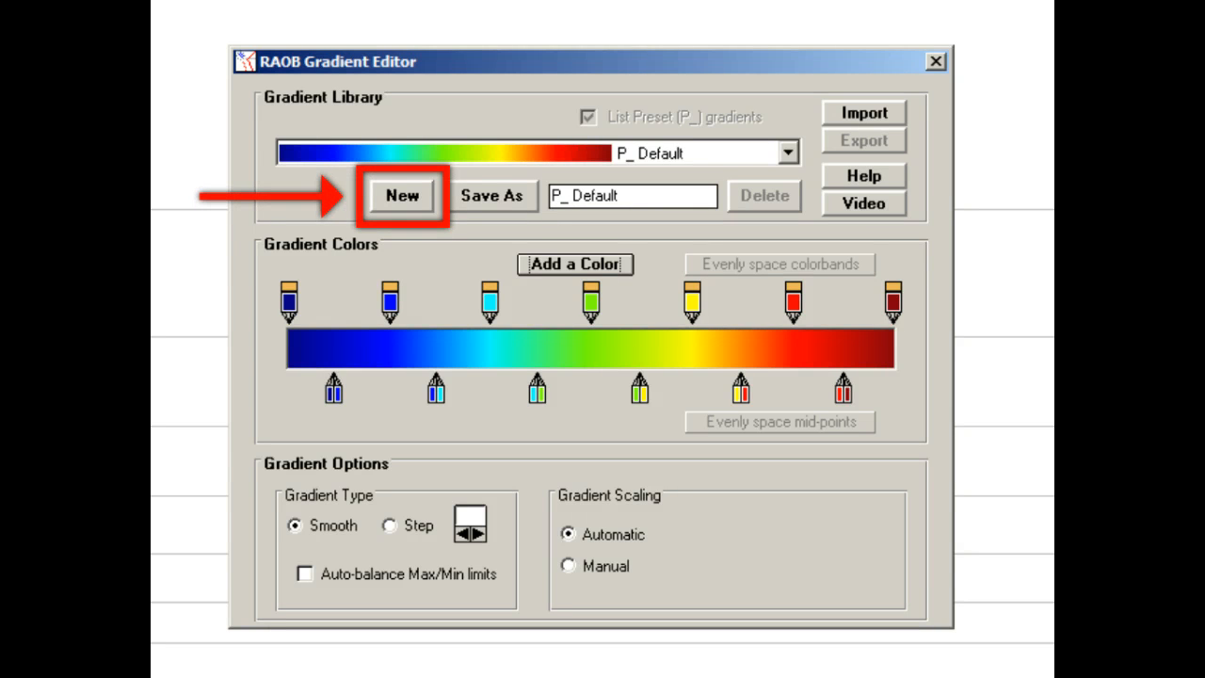
Start a new gradient and add basic red and green as its first two colors.
left_click(400, 195)
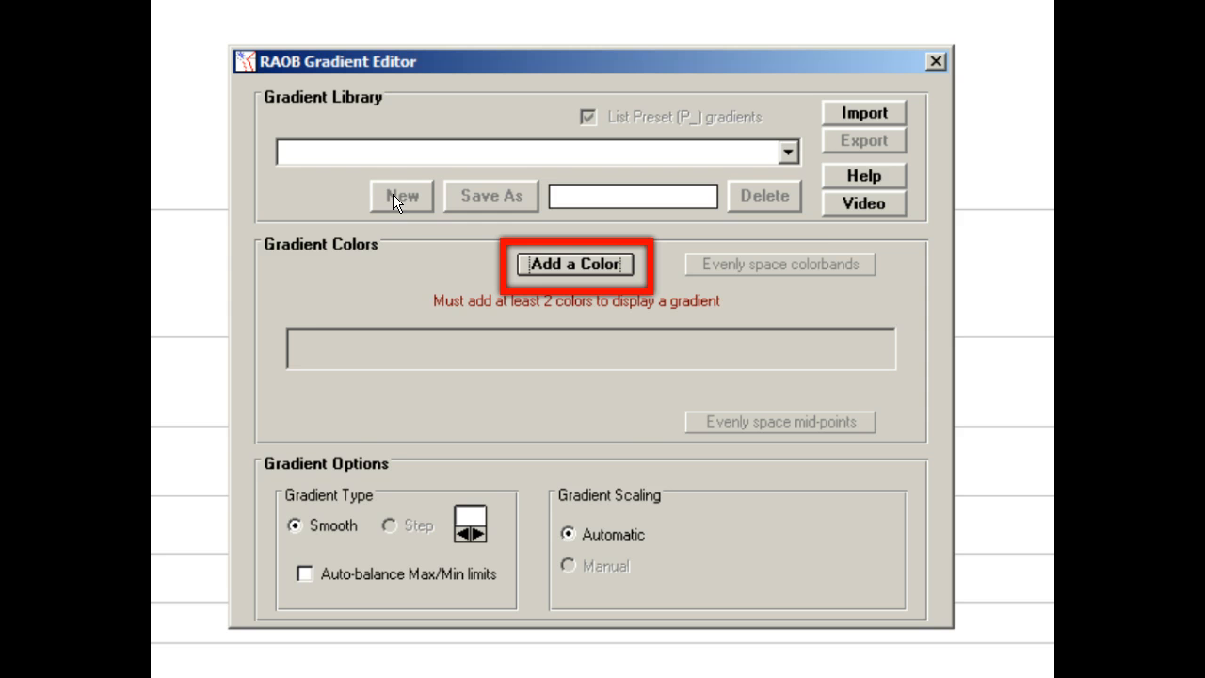
left_click(520, 264)
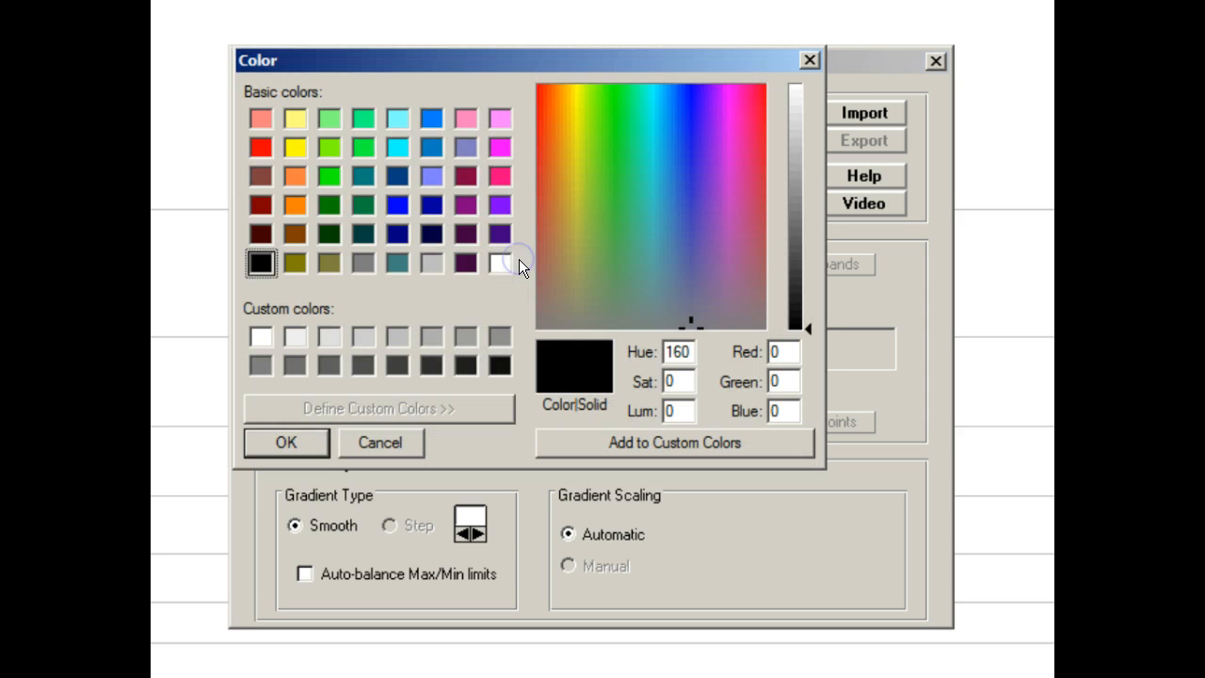
left_click(252, 145)
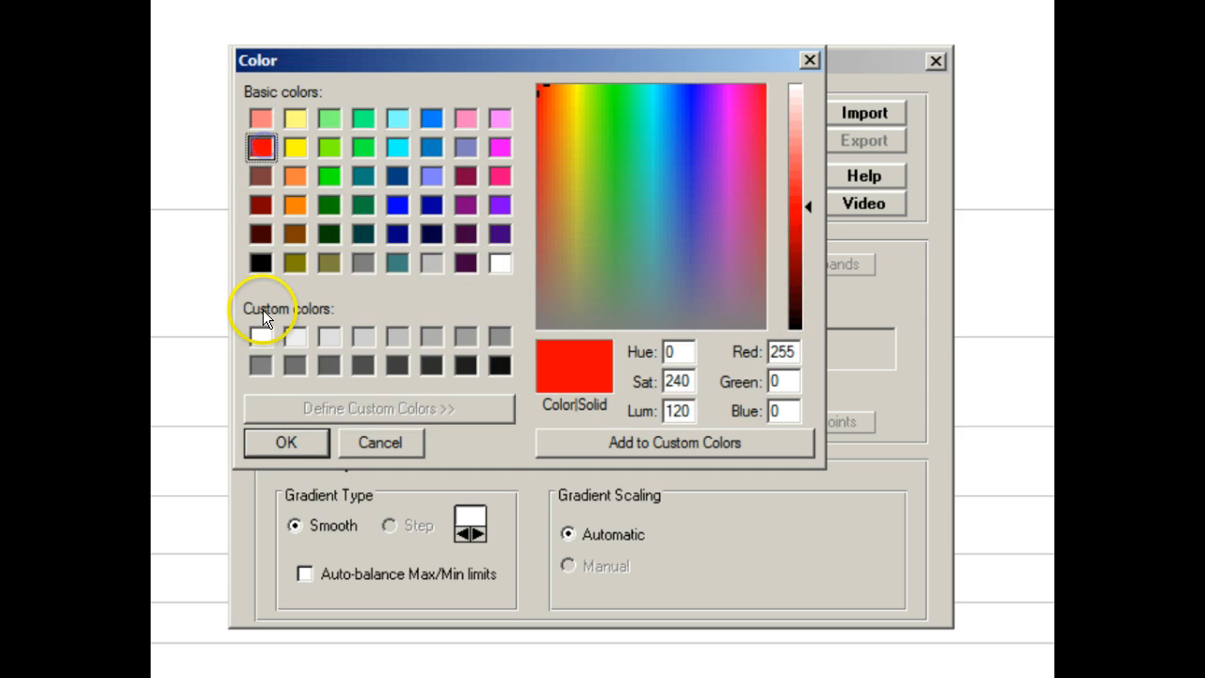
left_click(269, 444)
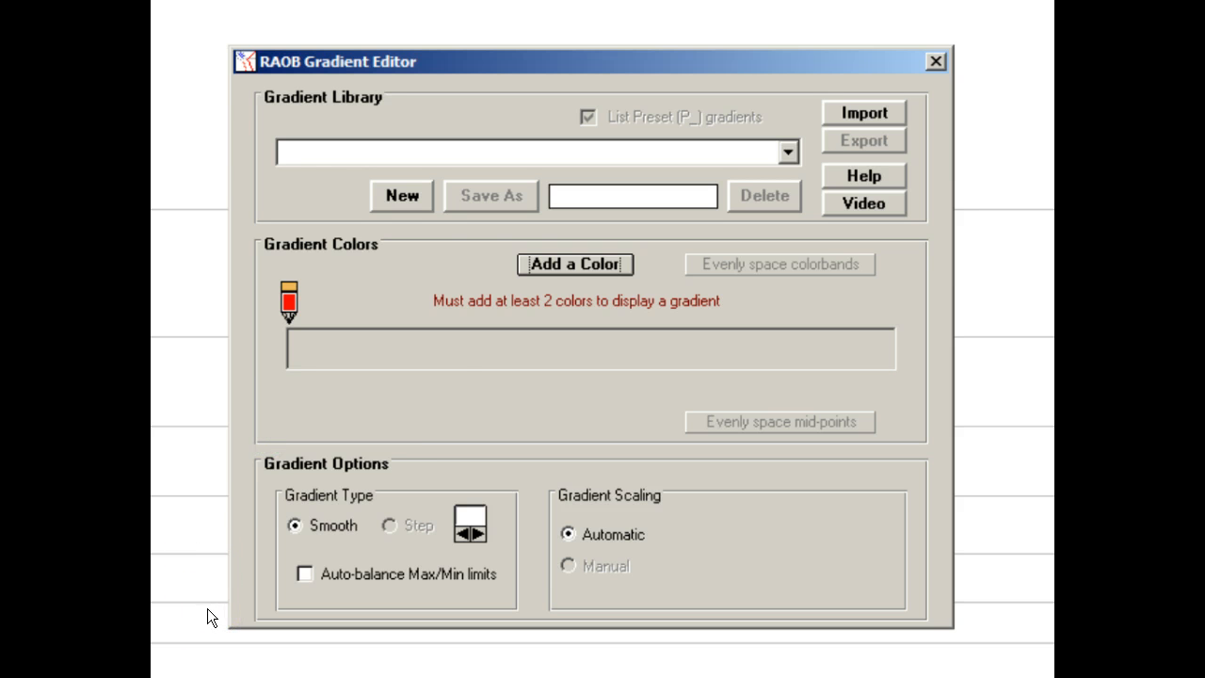
left_click(538, 265)
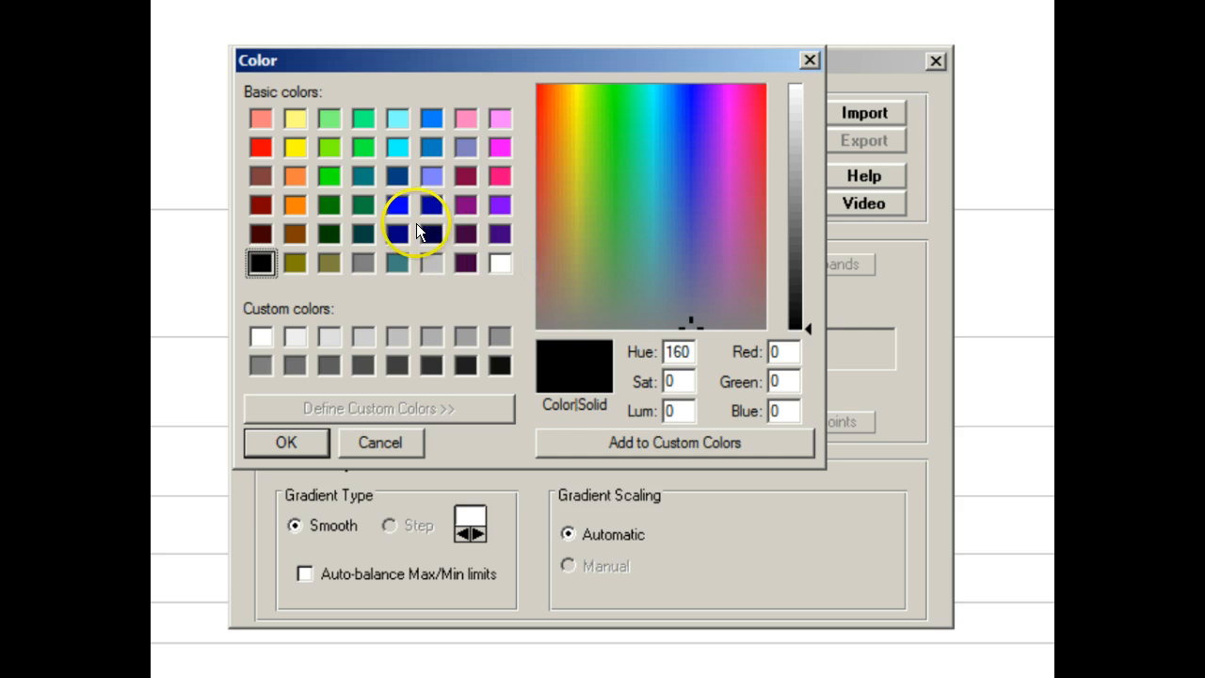
left_click(323, 181)
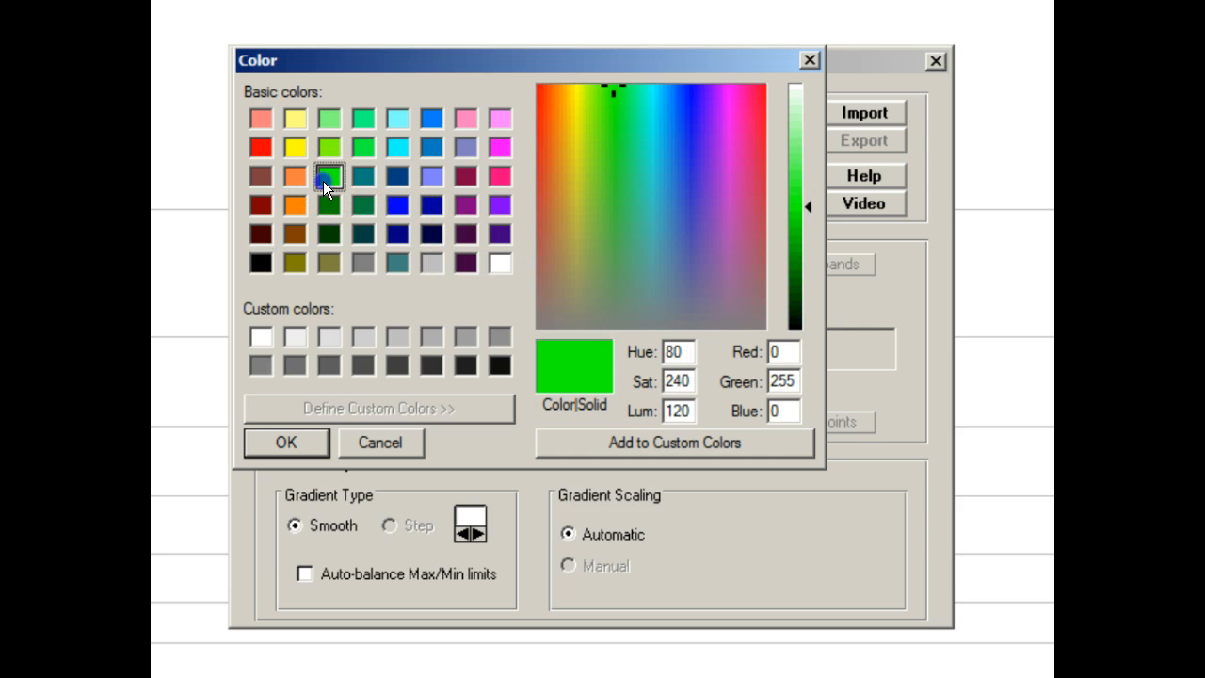
left_click(311, 441)
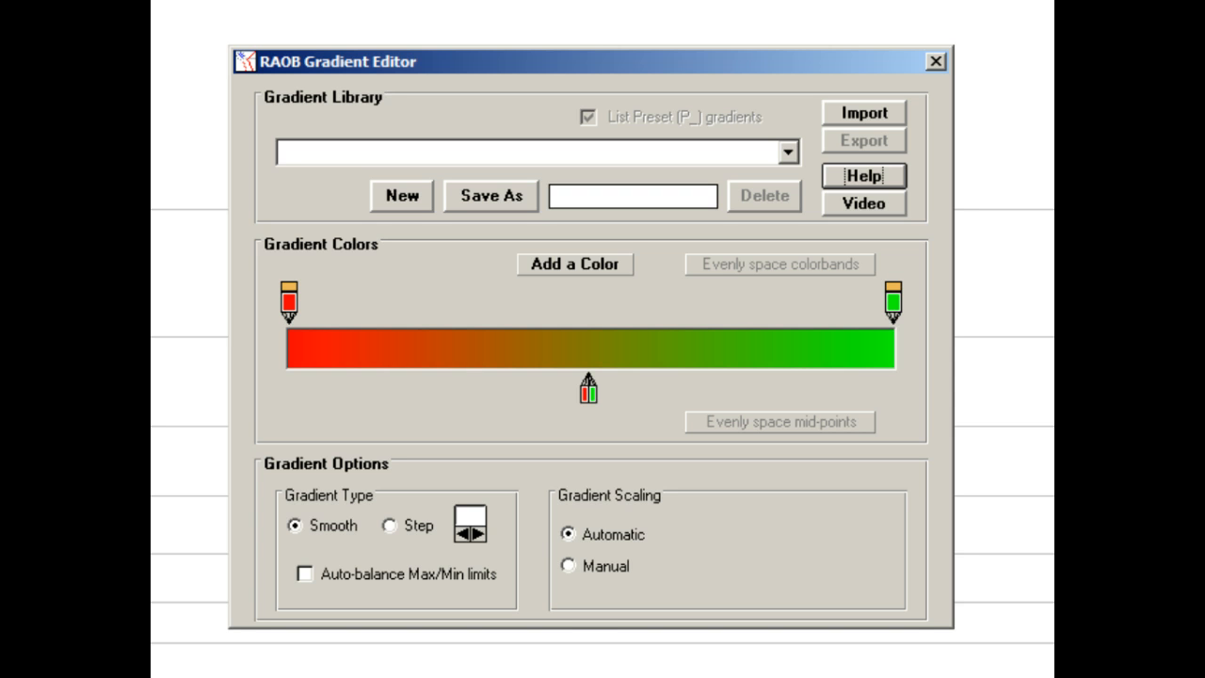
Move the red-green mid-point toward the red end, then space the mid-points evenly again.
mouse_move(587, 391)
left_mouse_down()
mouse_move(662, 401)
mouse_move(373, 397)
left_mouse_up()
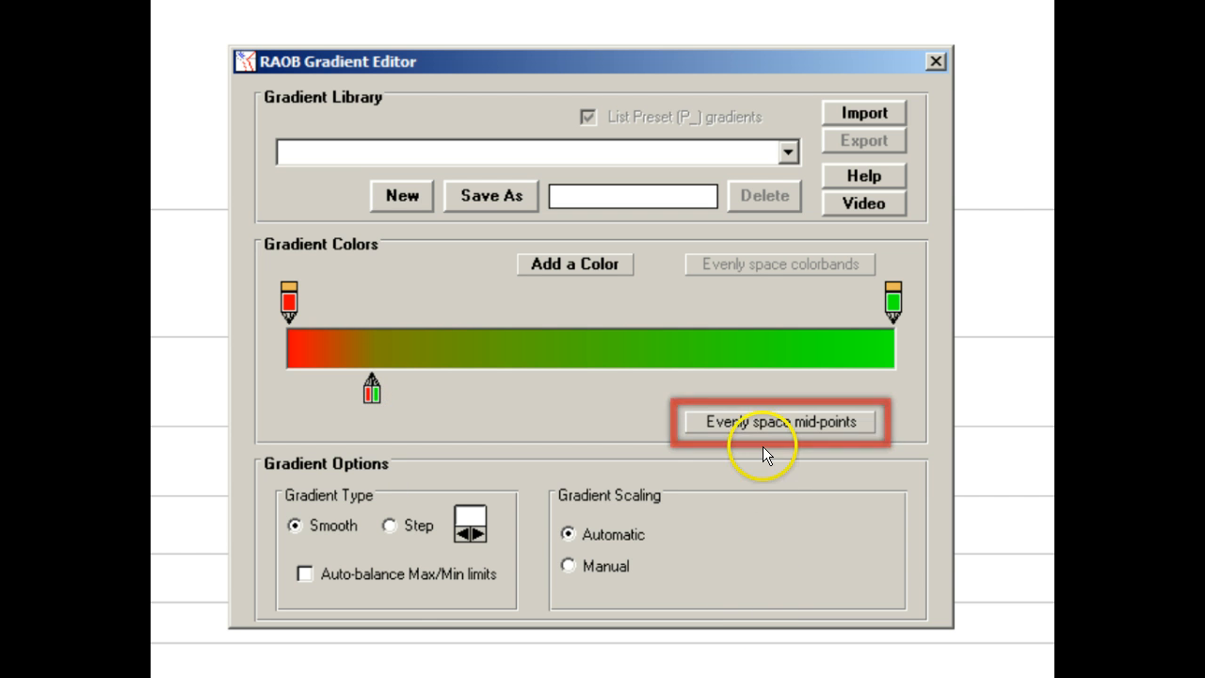
left_click(761, 422)
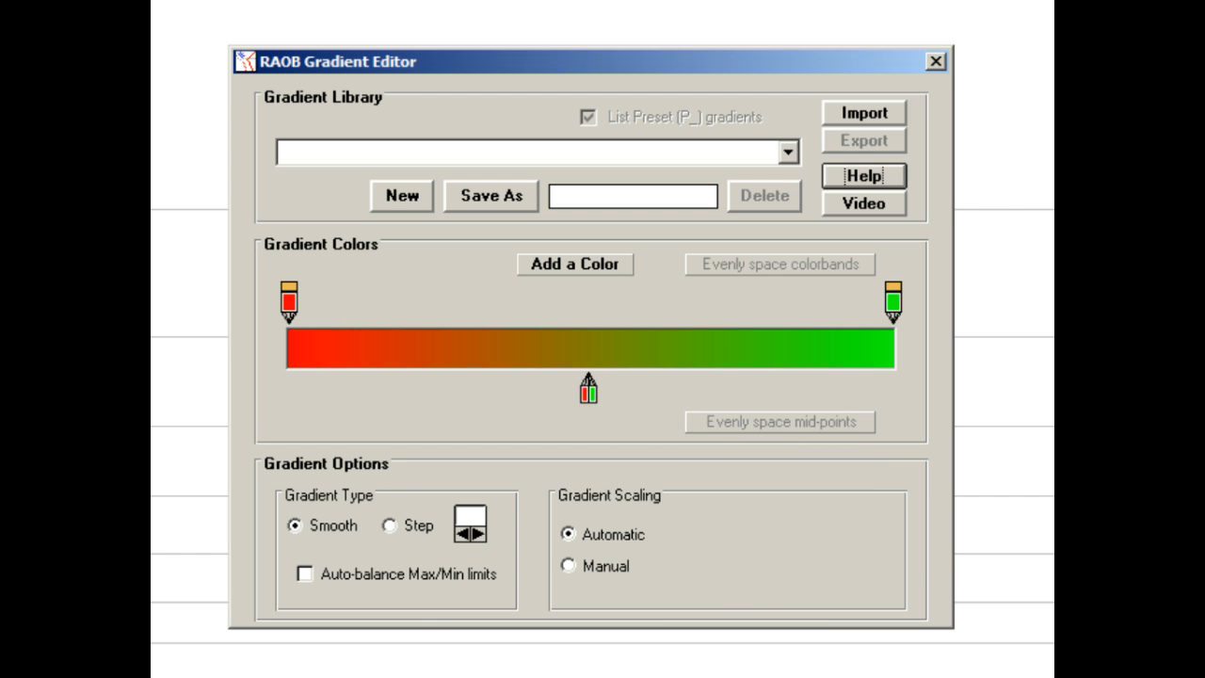
Swap the gradient's red and green ends back and forth, finishing with red as the first color.
right_click(587, 396)
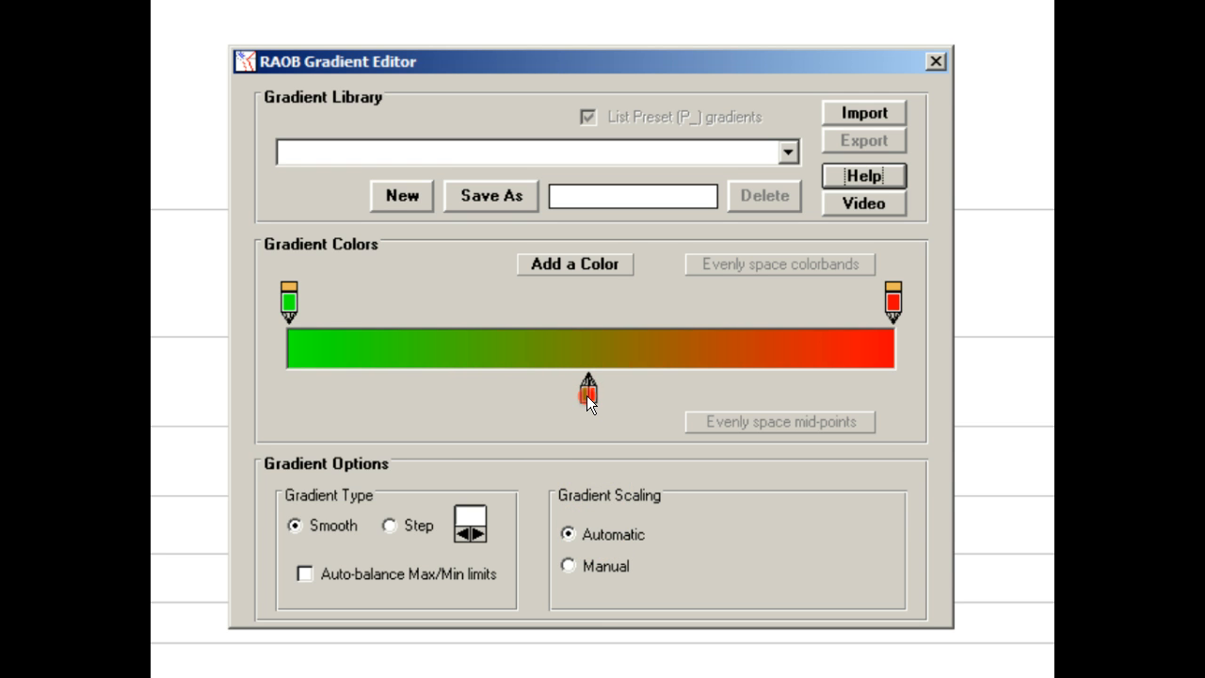
right_click(586, 396)
right_click(587, 396)
right_click(587, 395)
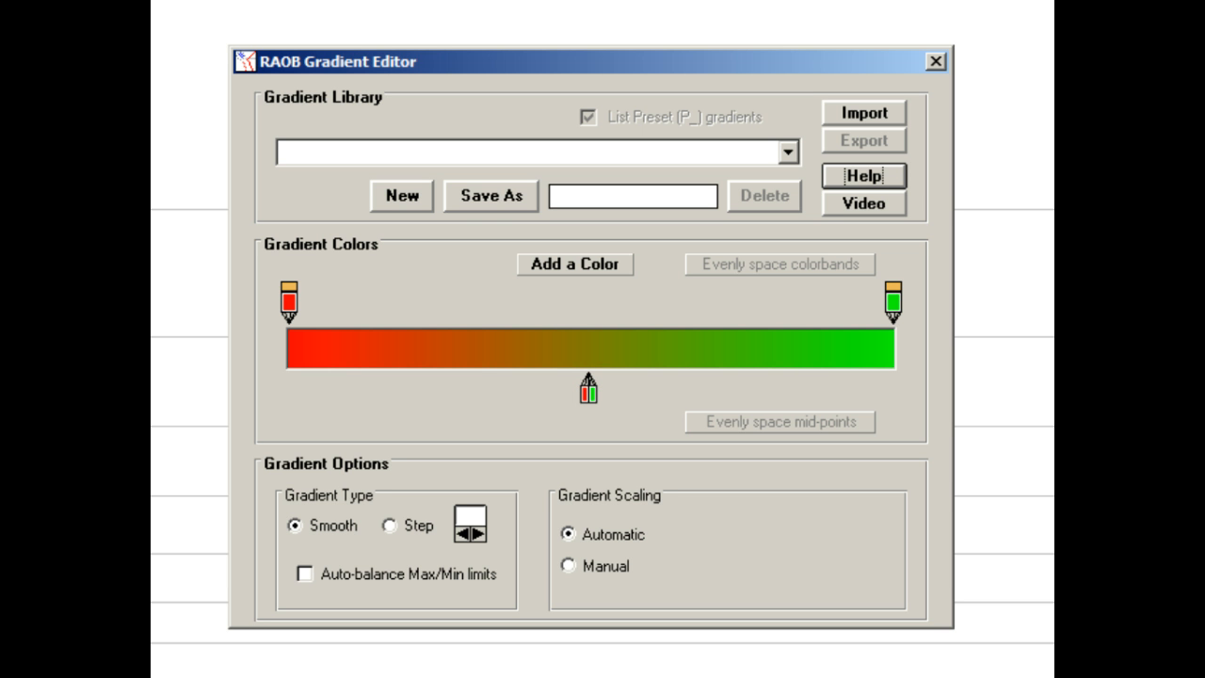
Add basic blue as the third color of the gradient.
left_click(543, 263)
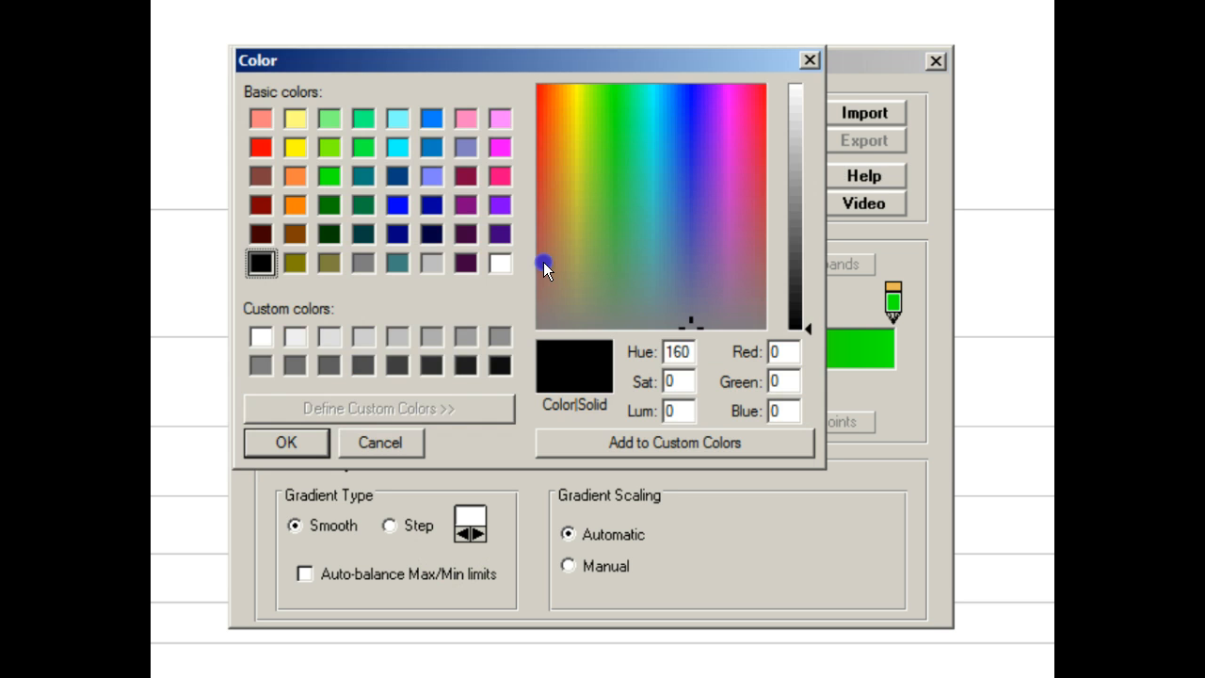
left_click(396, 201)
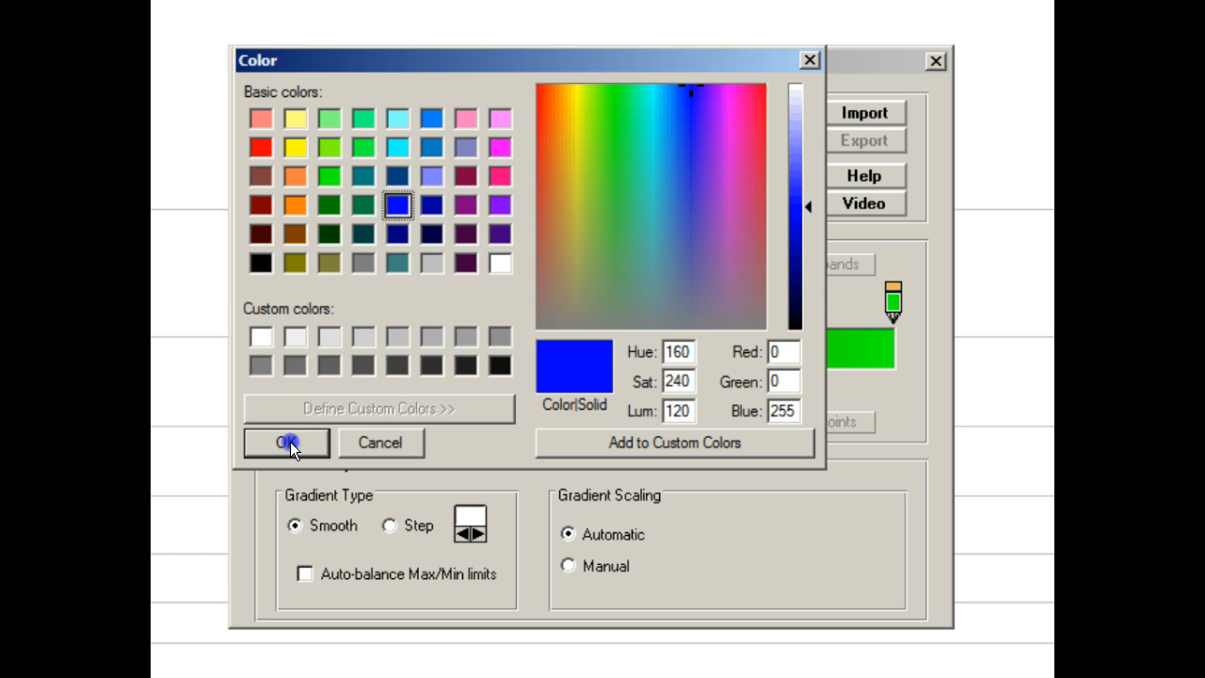
left_click(286, 443)
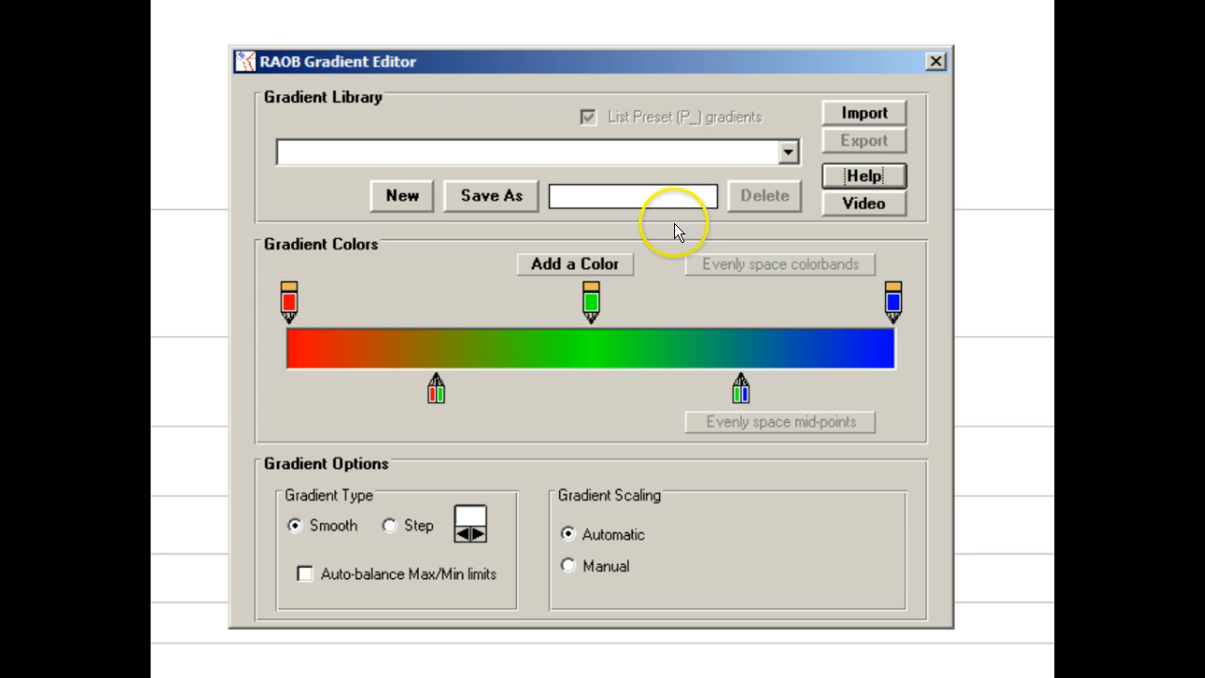
Move the green colorband toward the red end, then space the colorbands evenly again.
mouse_move(594, 302)
left_mouse_down()
mouse_move(695, 308)
mouse_move(400, 306)
left_mouse_up()
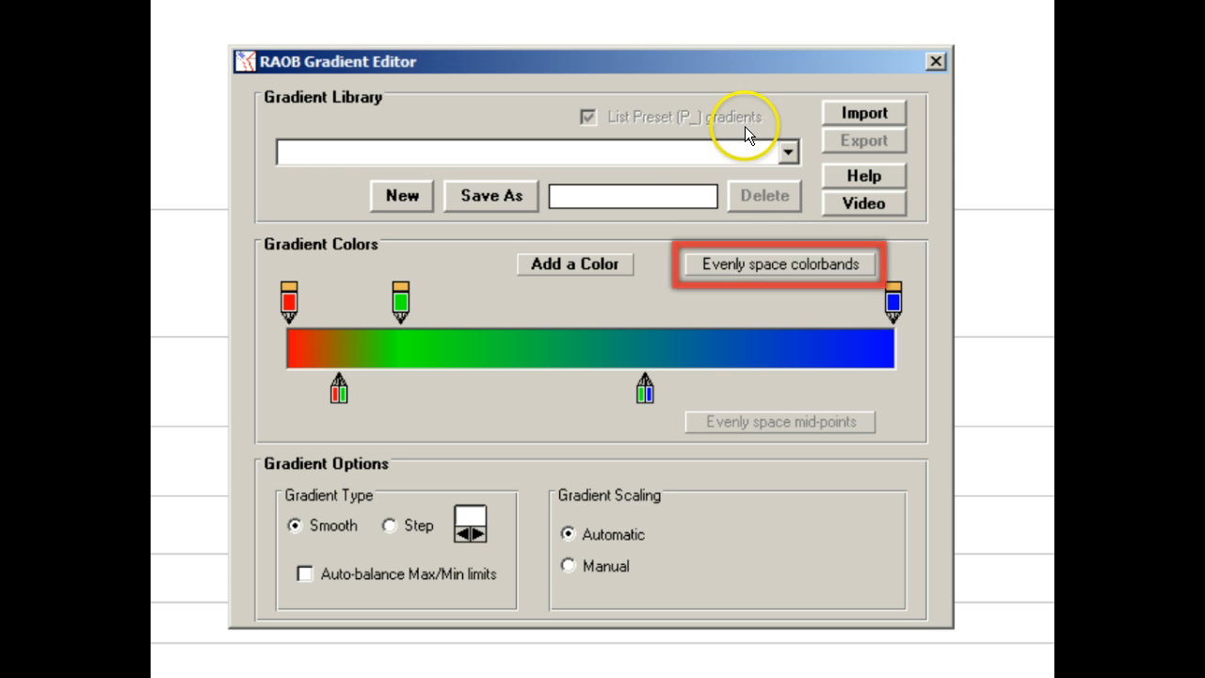
left_click(740, 266)
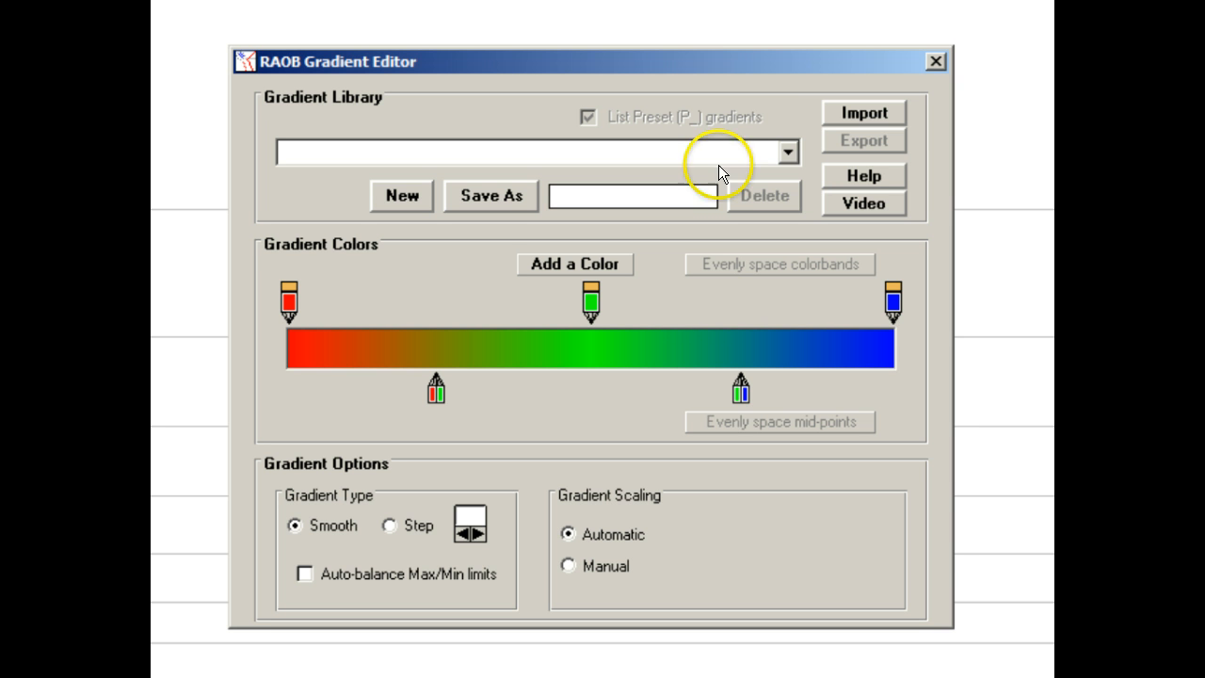
Recolor the middle green band to basic yellow, then remove that band from the gradient.
double_click(590, 301)
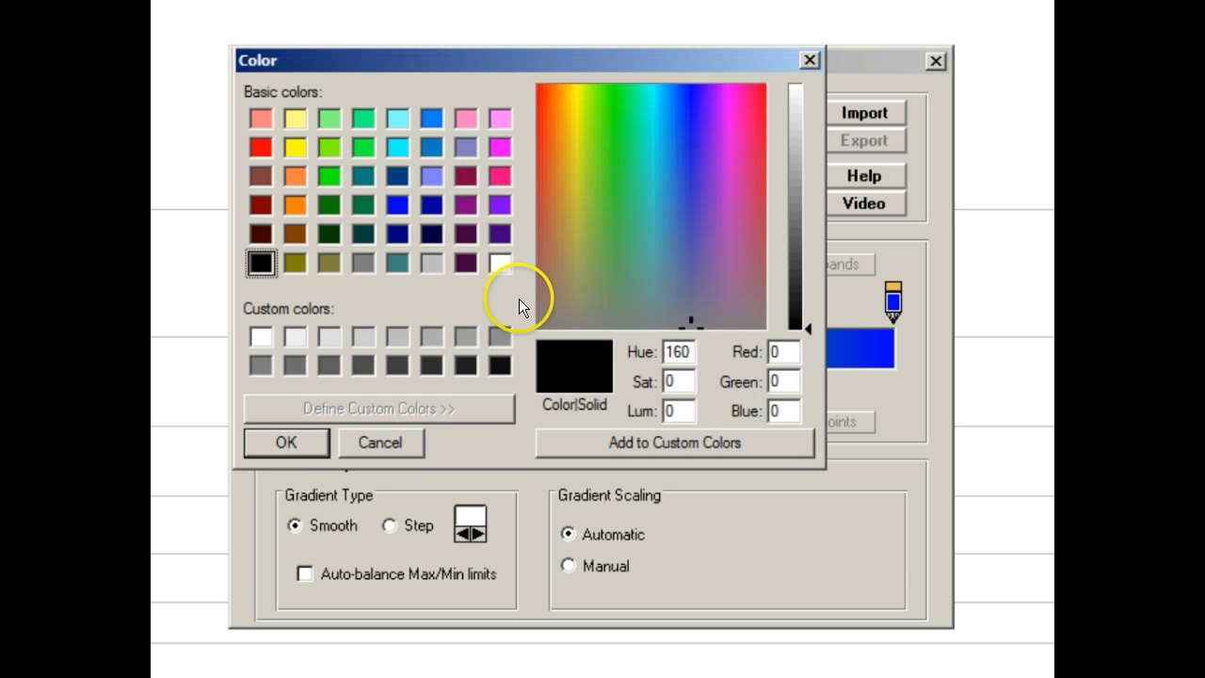
left_click(294, 147)
left_click(300, 441)
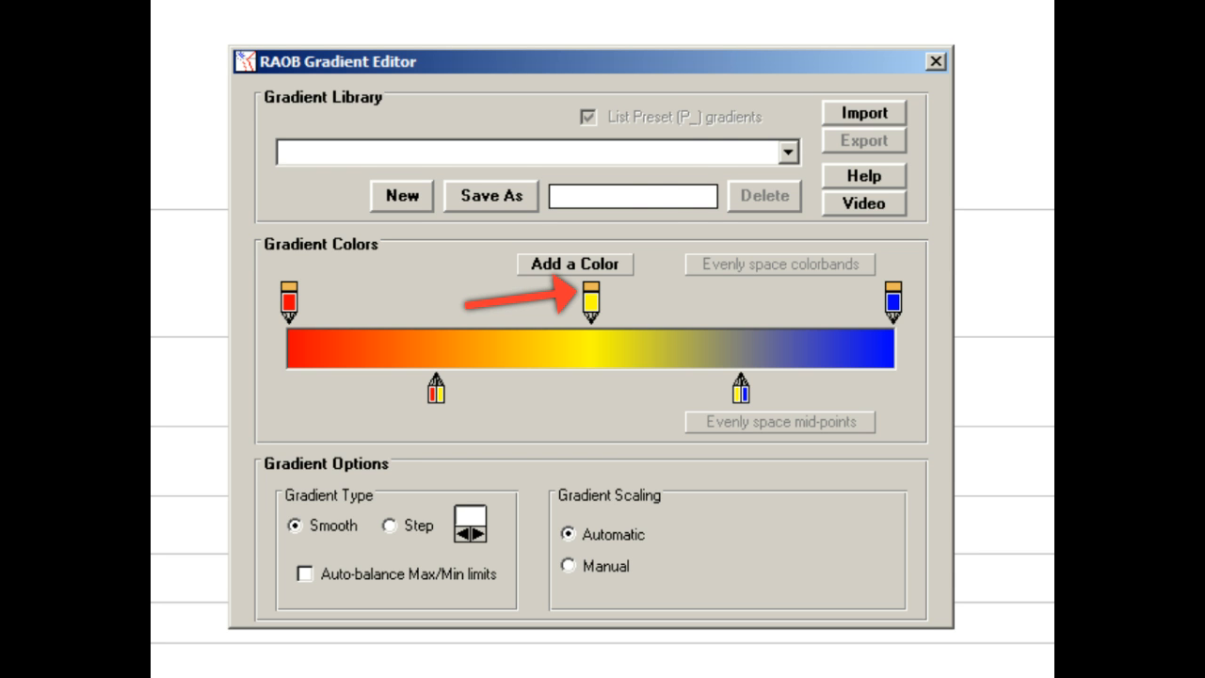
left_click(590, 287)
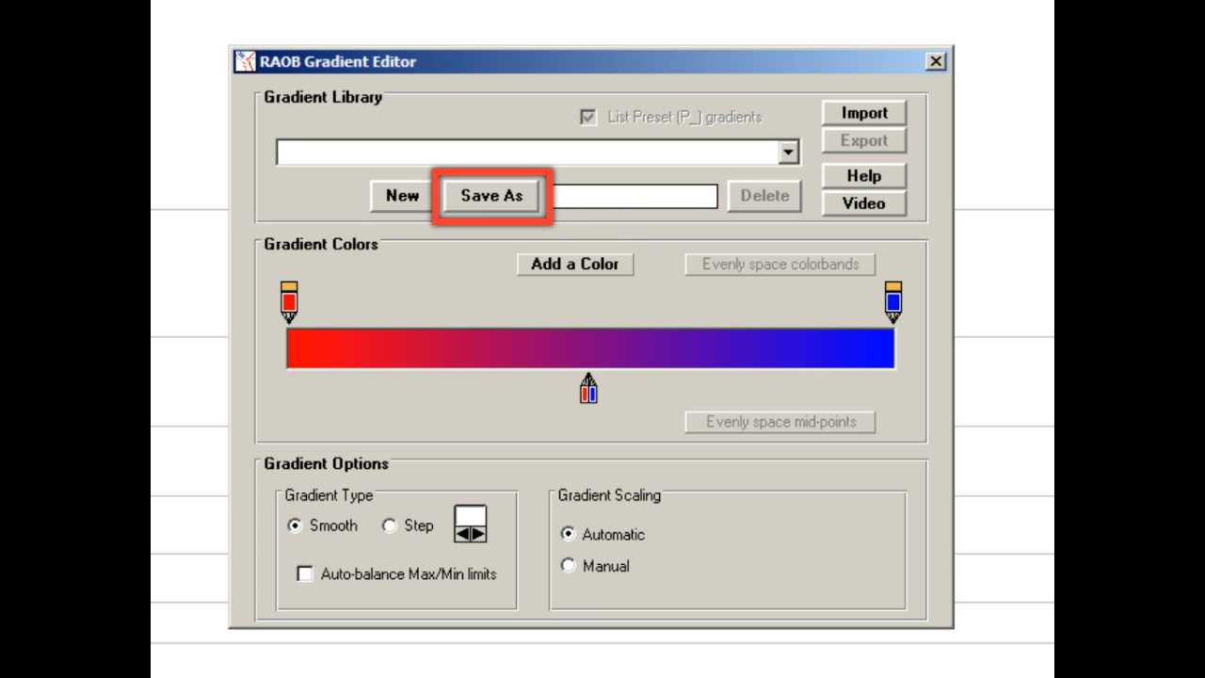
Start saving the red-to-blue gradient to the library, then close the Gradient Editor.
left_click(451, 195)
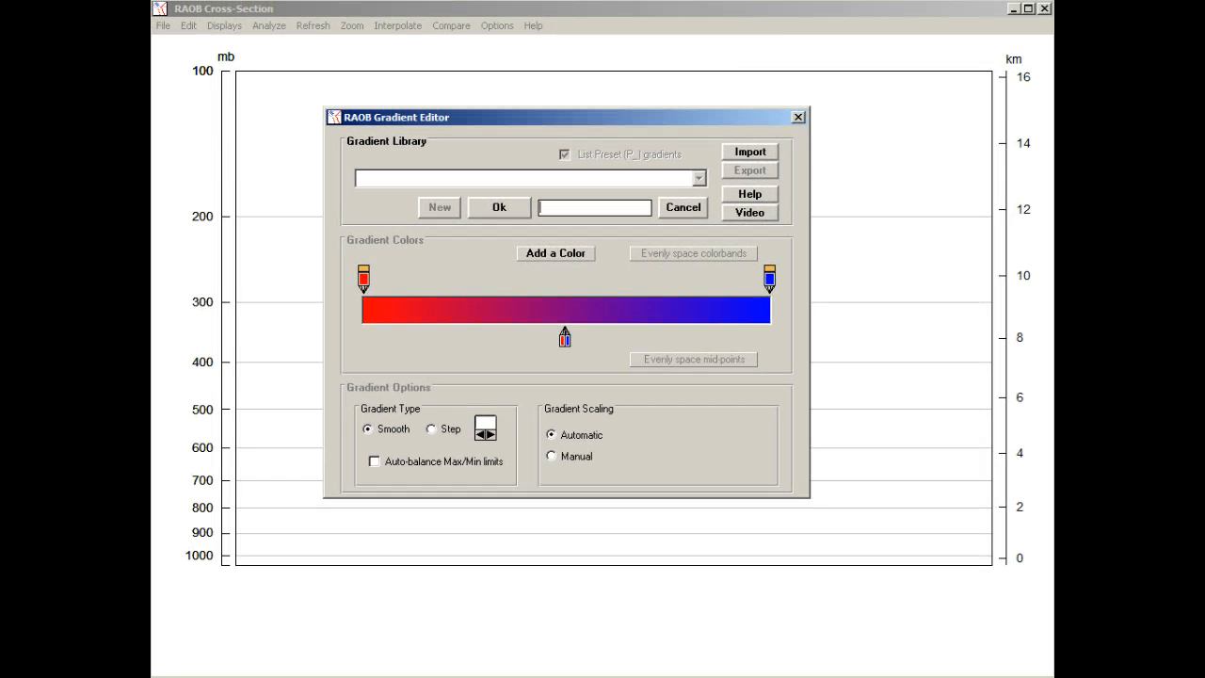
left_click(798, 118)
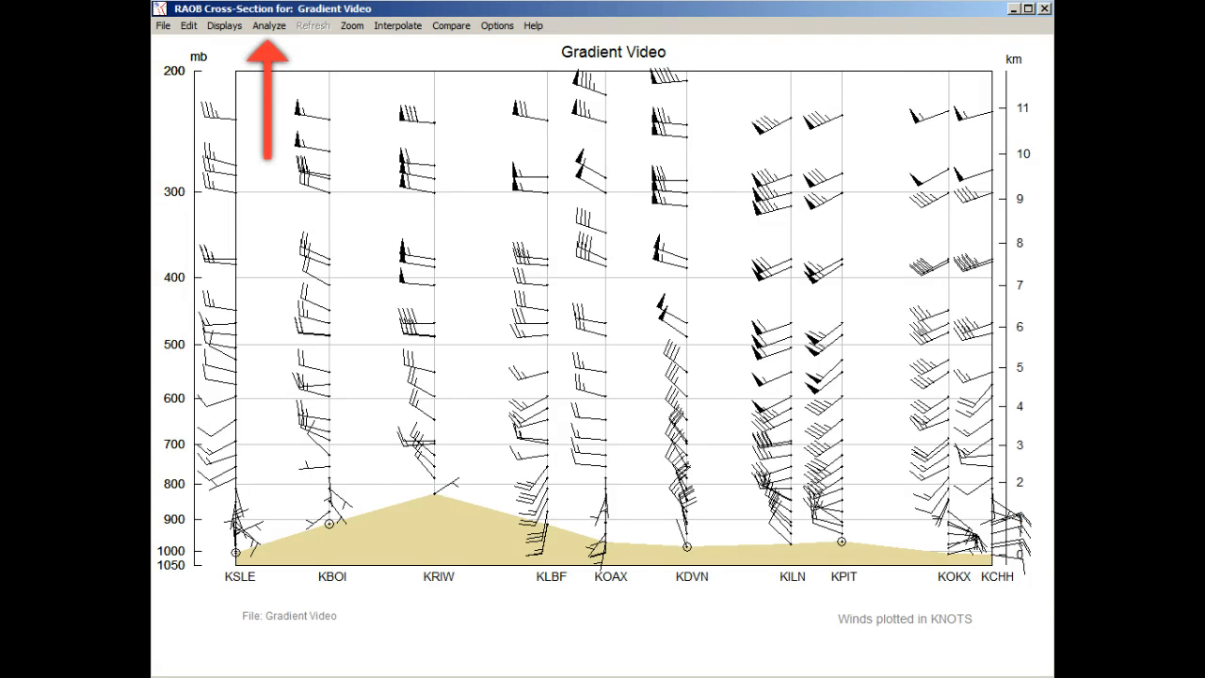
Plot the temperature analysis as contours on the Gradient Video cross-section.
left_click(268, 26)
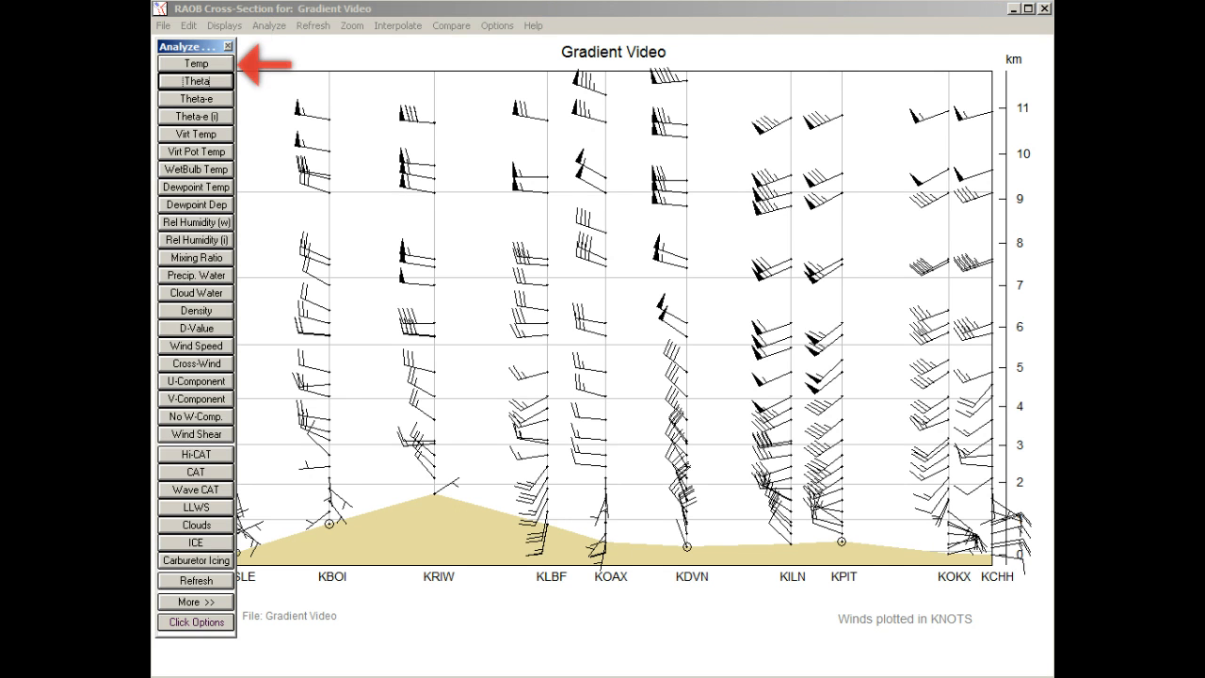
left_click(174, 62)
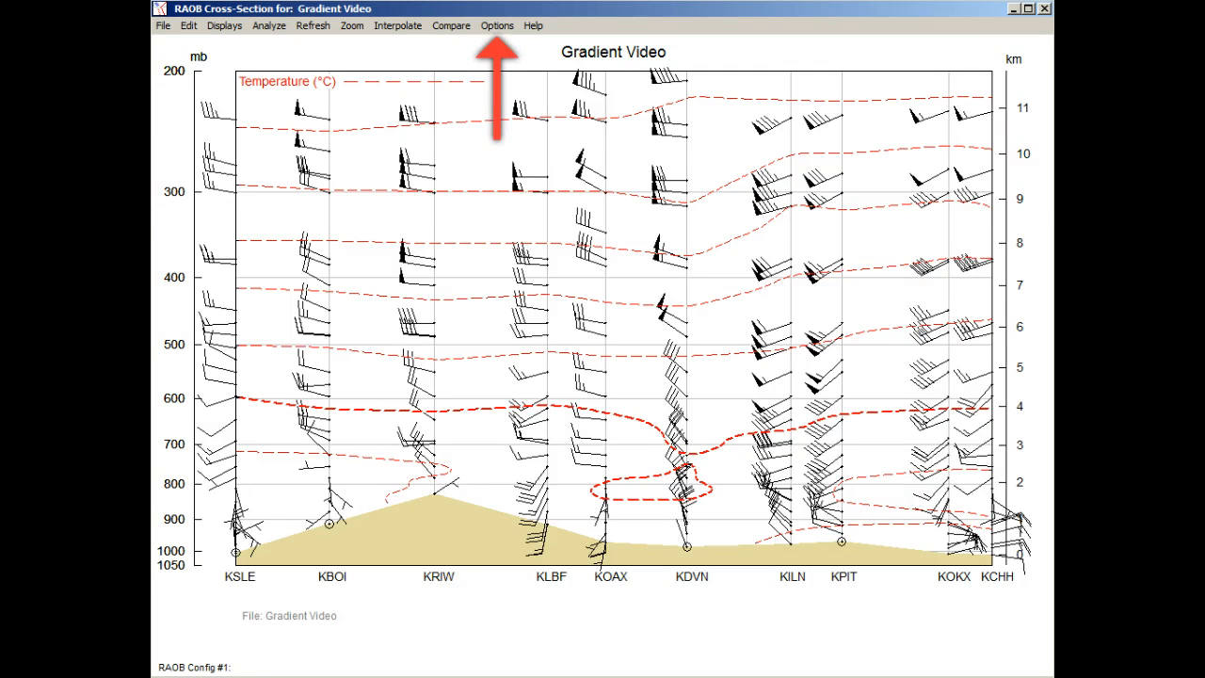
Enable colorizing the first analysis with a color gradient in the diagram options, and plot the temperature analysis on the cross-section.
left_click(485, 28)
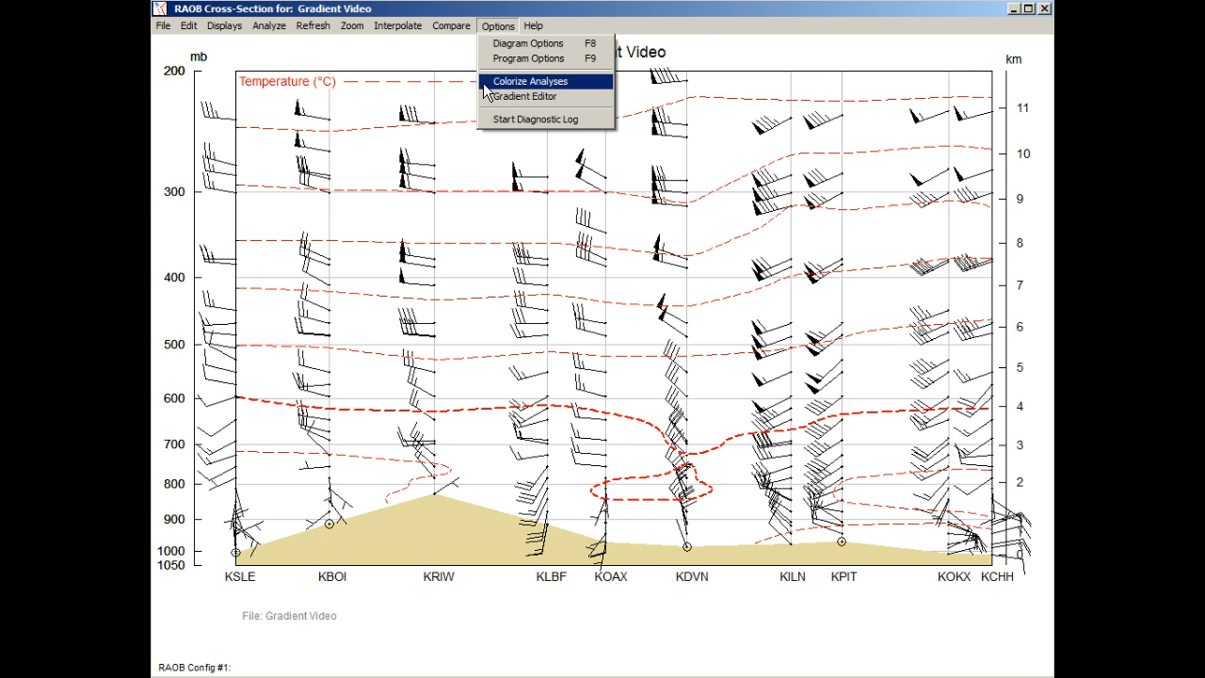
left_click(489, 48)
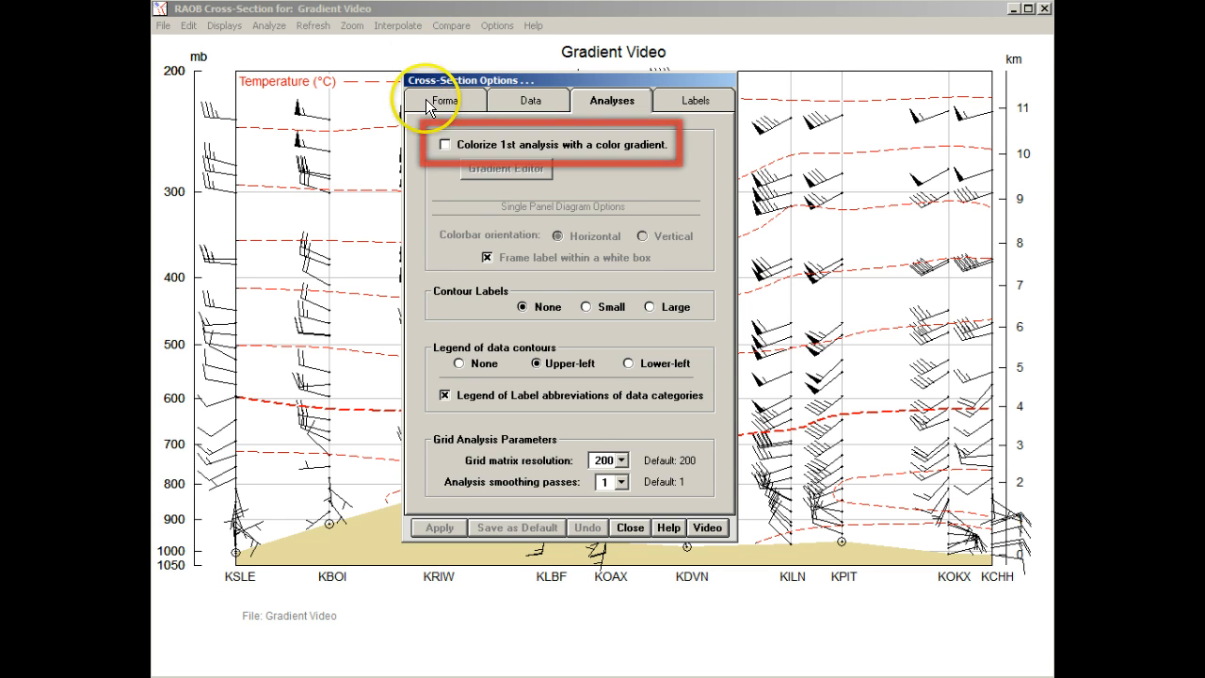
left_click(445, 144)
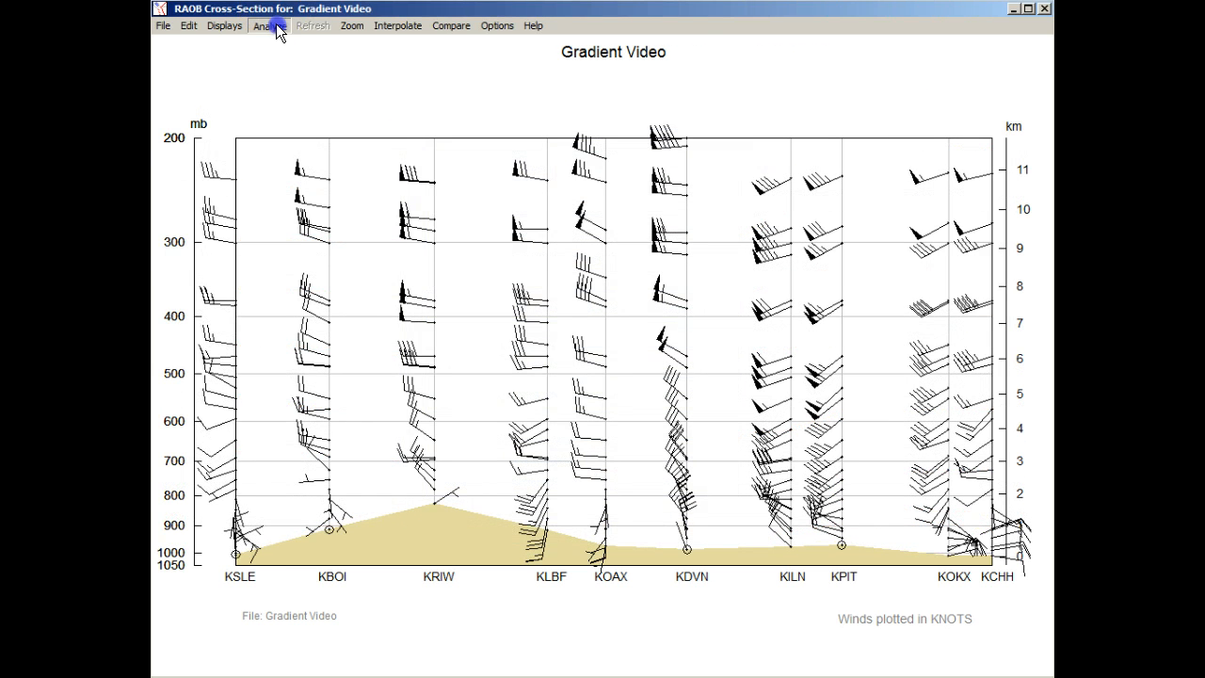
left_click(276, 26)
left_click(190, 63)
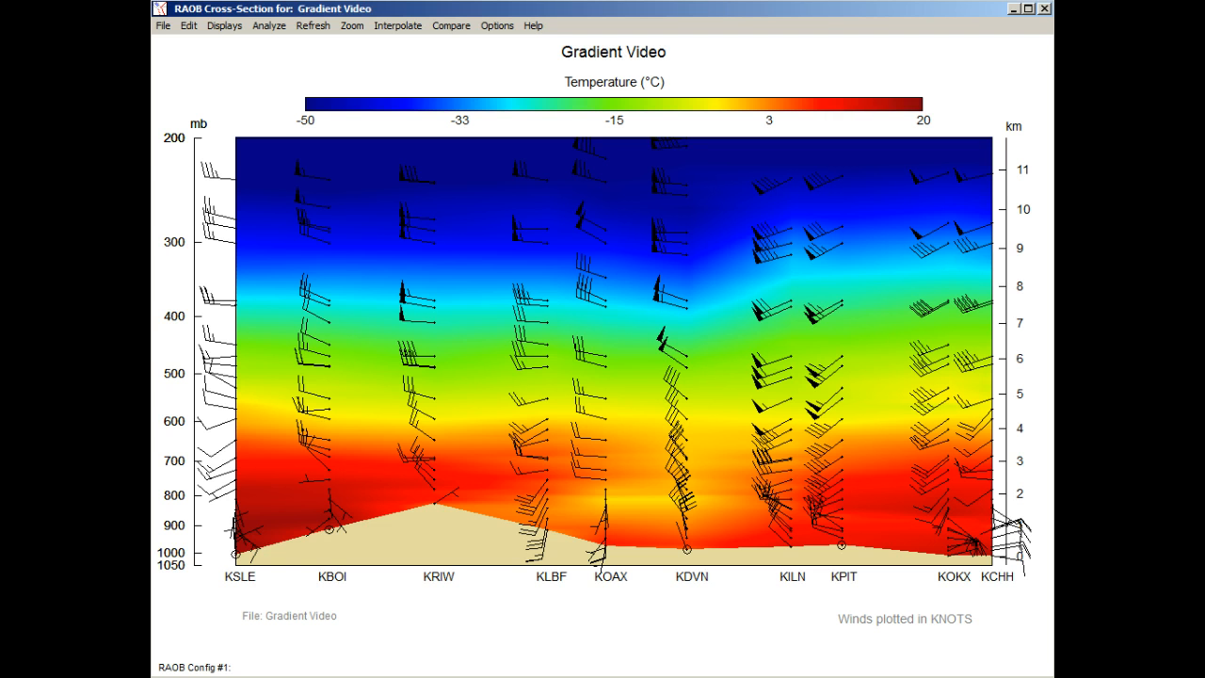
Open the gradient settings for the temperature analysis and choose the P_ Default preset from the library.
left_click(266, 25)
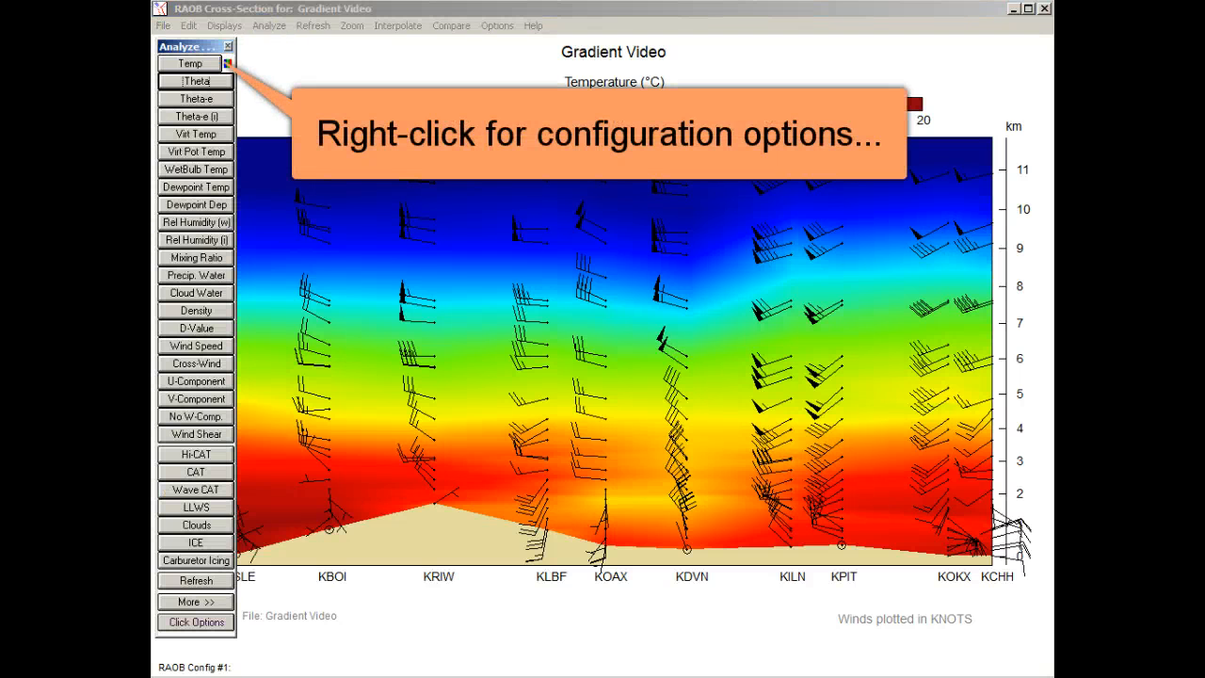
right_click(170, 63)
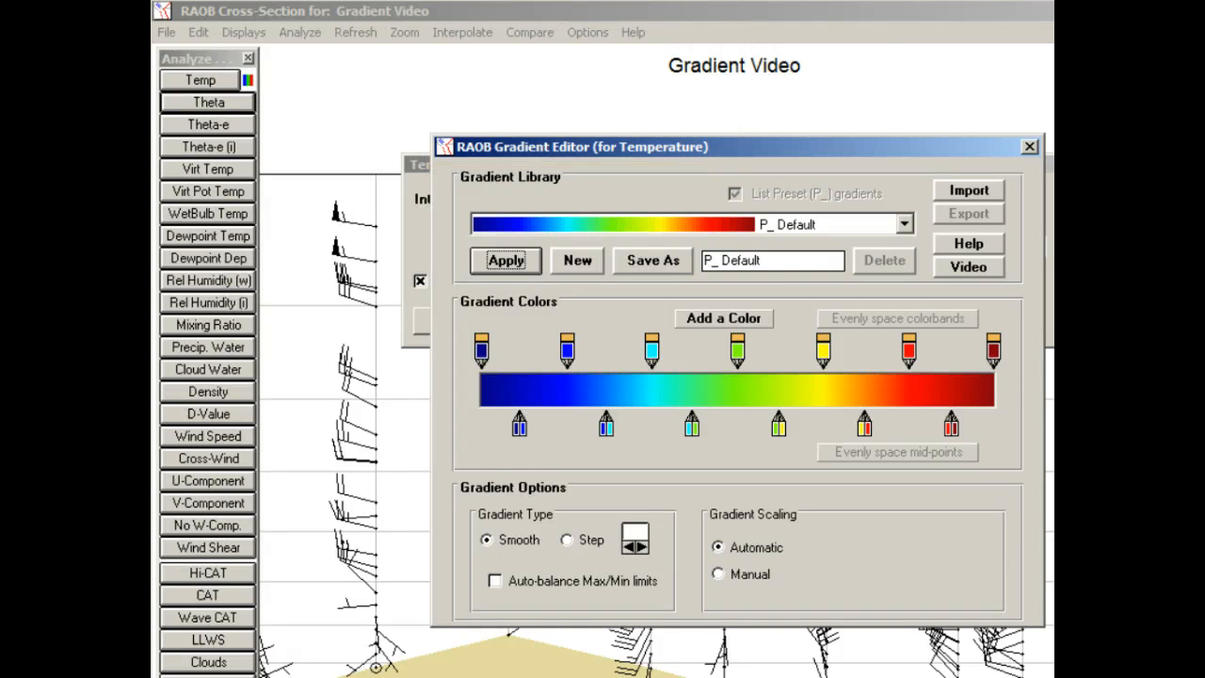
left_click(904, 224)
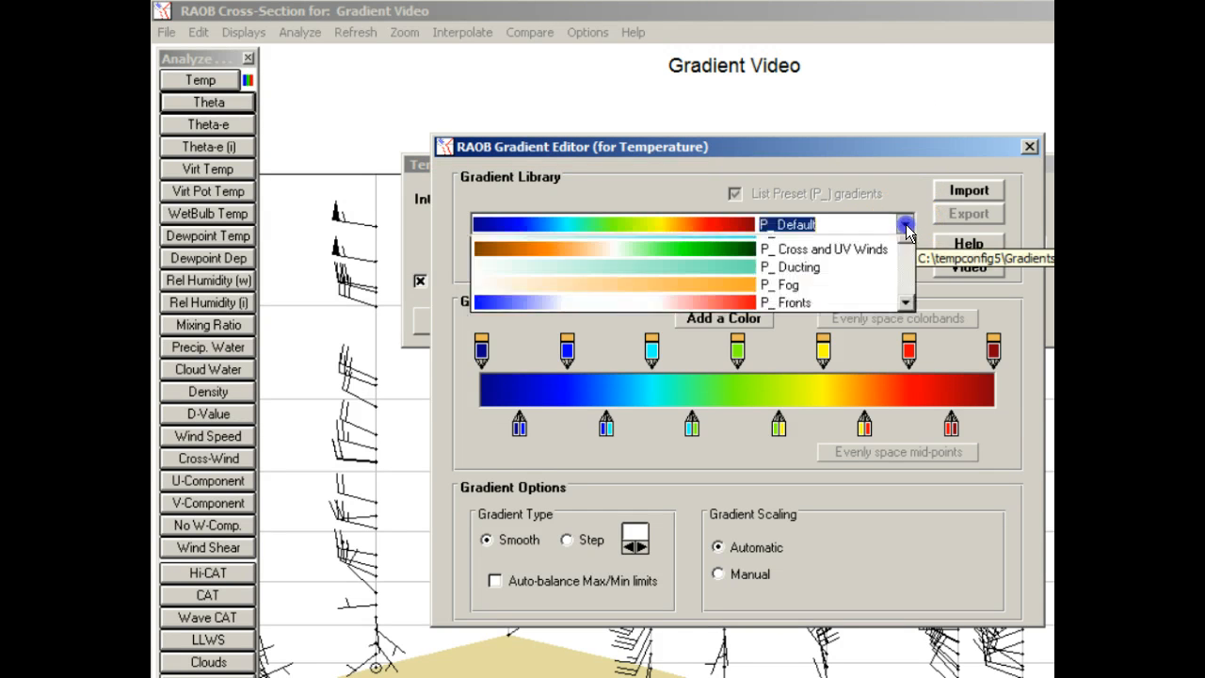
mouse_move(907, 268)
left_mouse_down()
mouse_move(904, 328)
mouse_move(909, 246)
left_mouse_up()
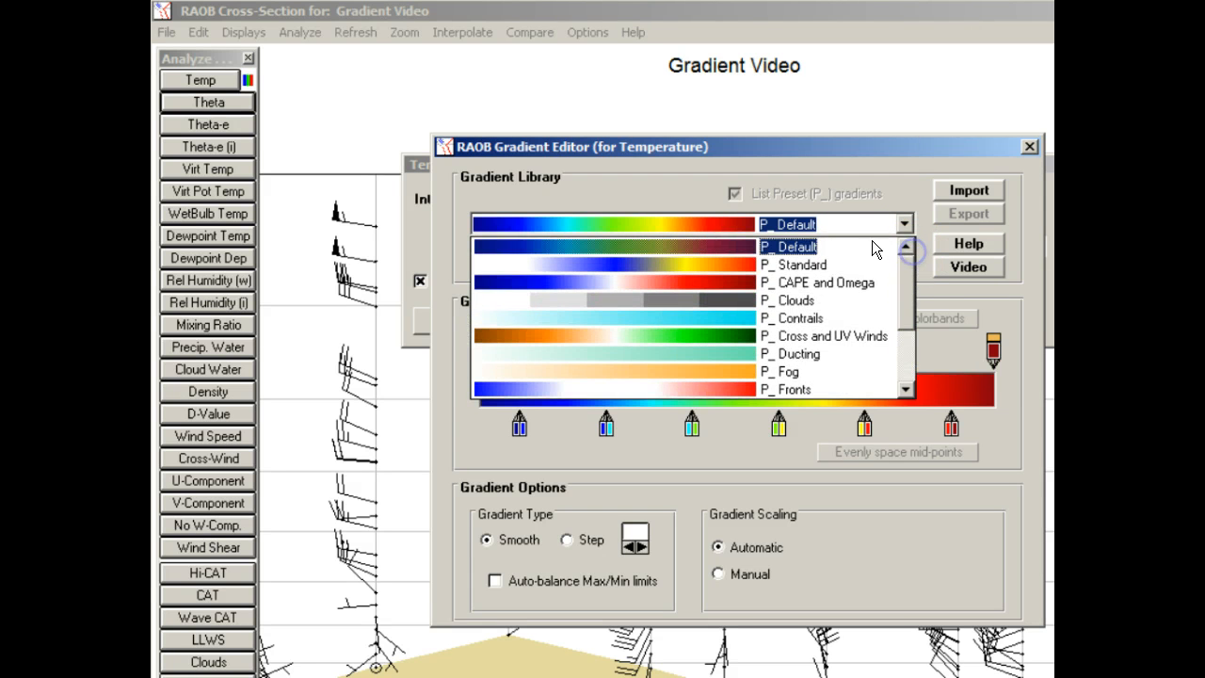
left_click(852, 246)
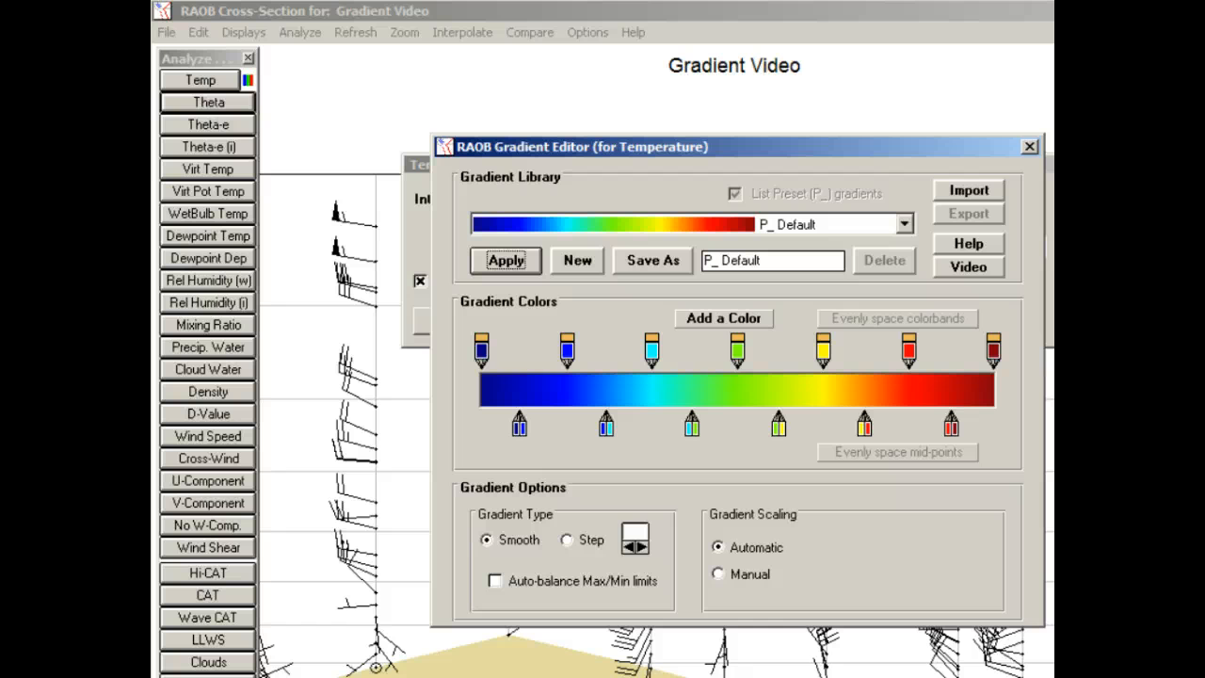
Recolor the middle green band of the P_ Default gradient to basic white.
left_click(737, 354)
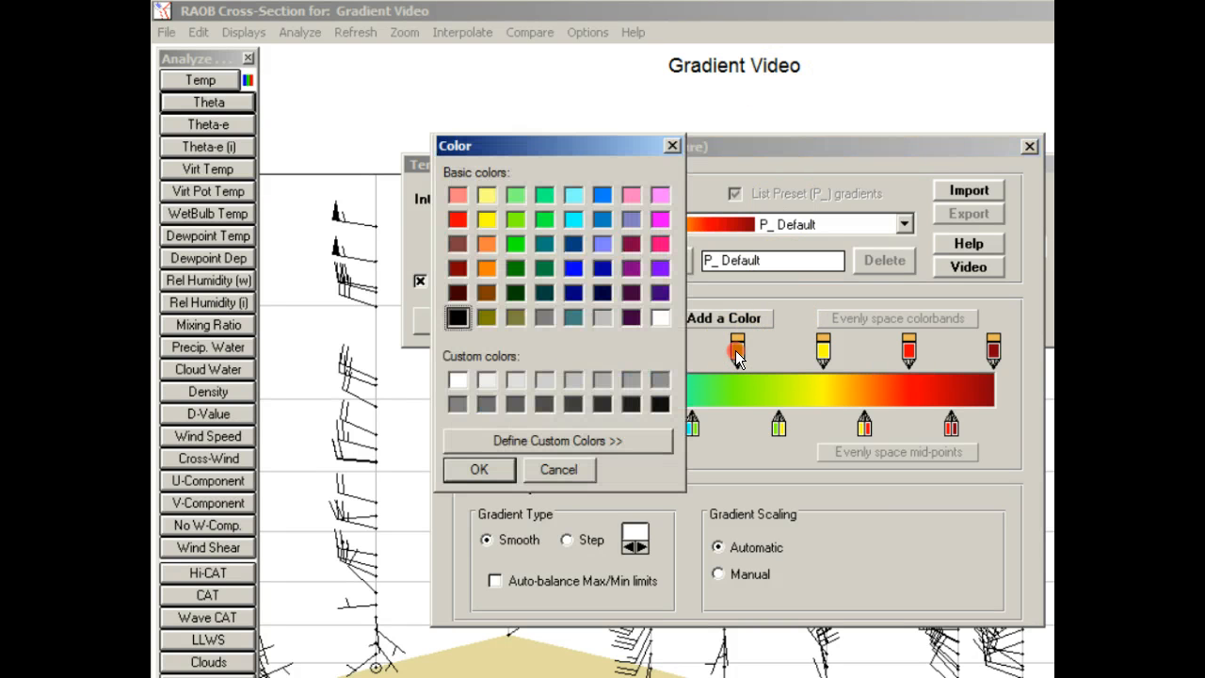
left_click(661, 319)
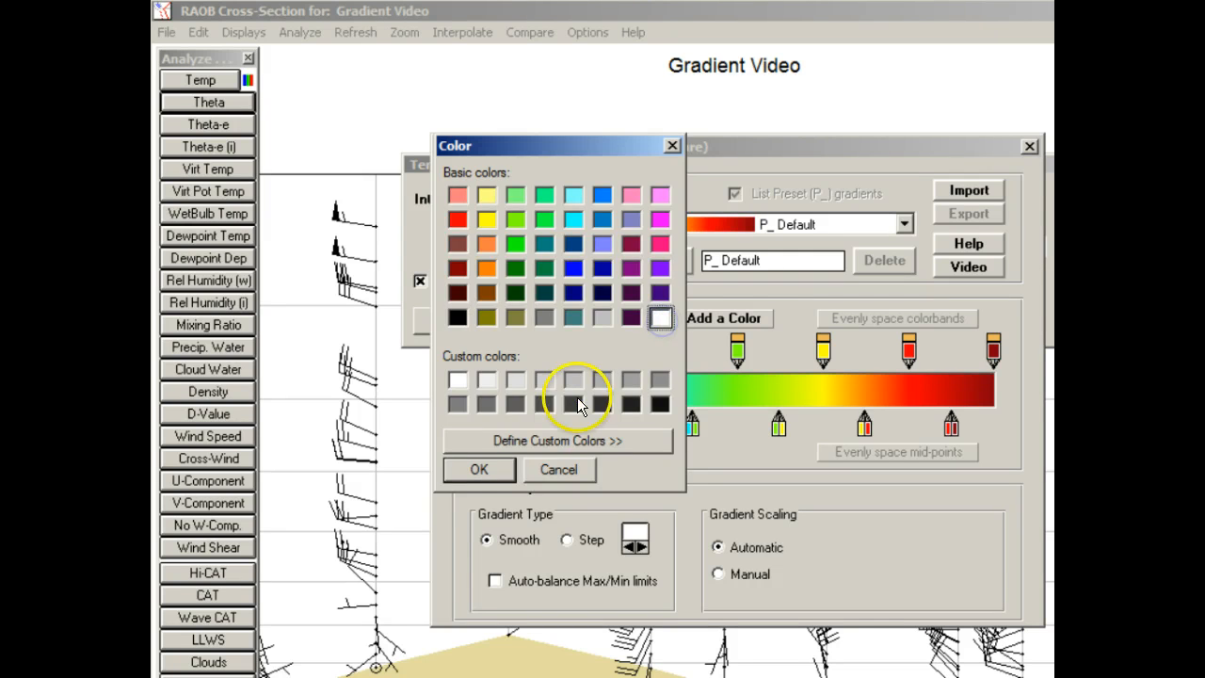
left_click(479, 469)
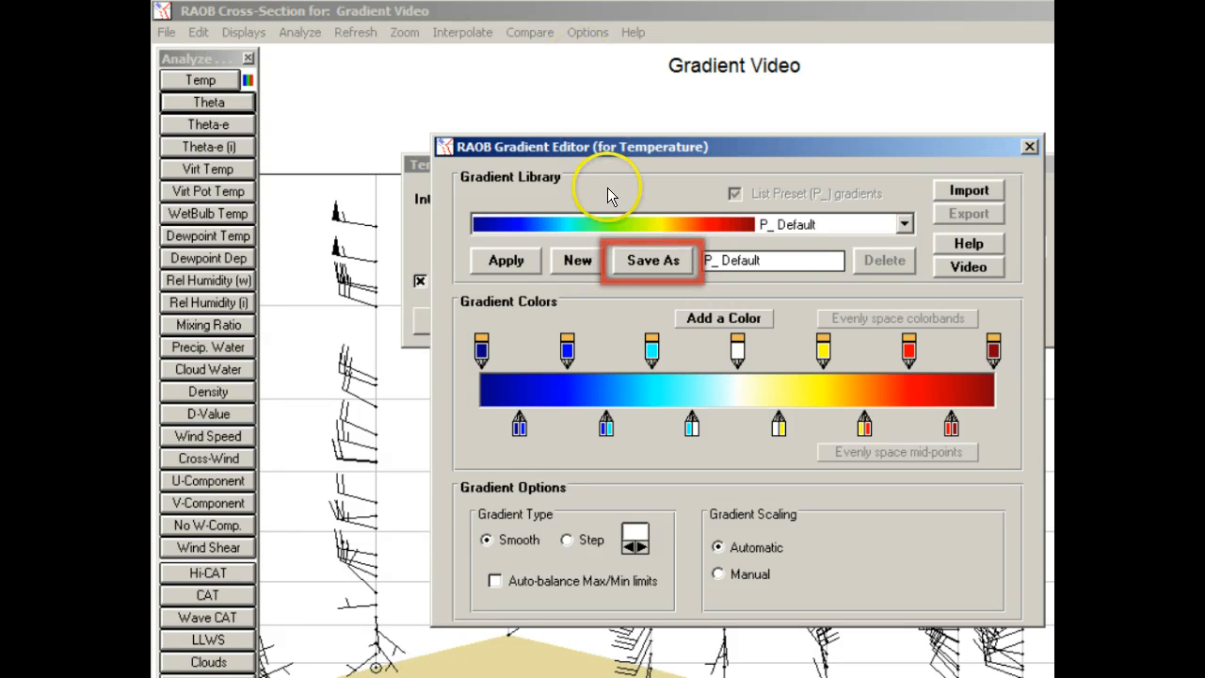
Save the modified gradient to the library under the name TEMP.
left_click(622, 261)
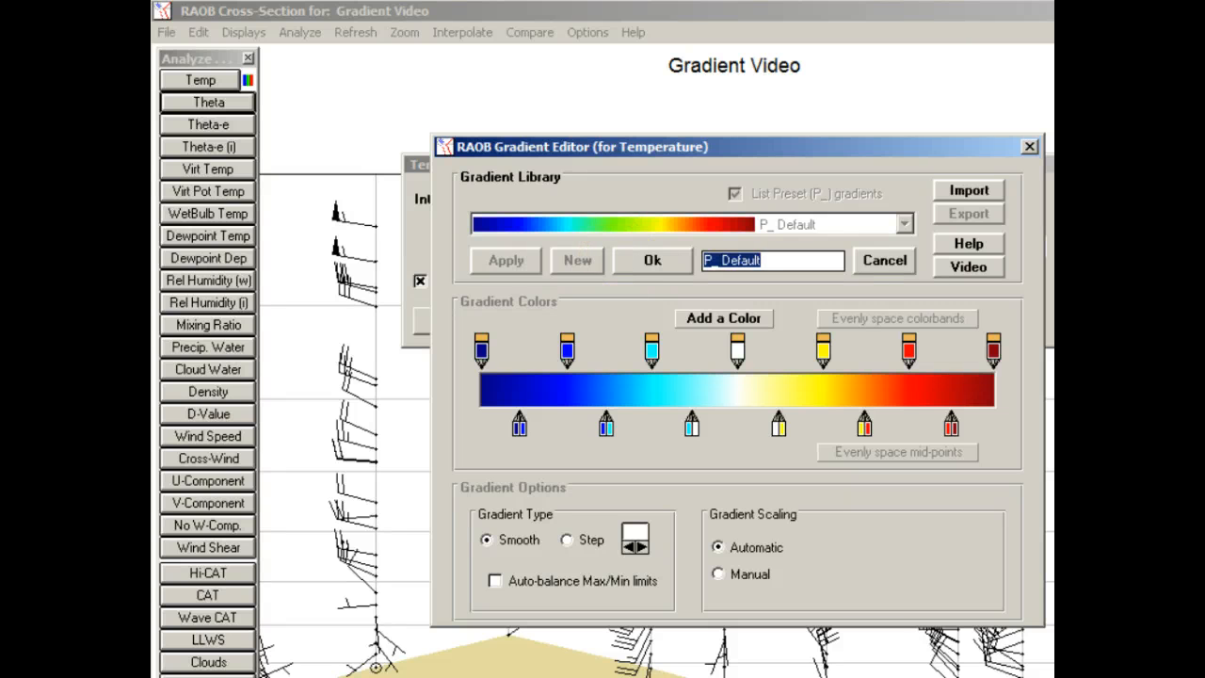
type("TEMP")
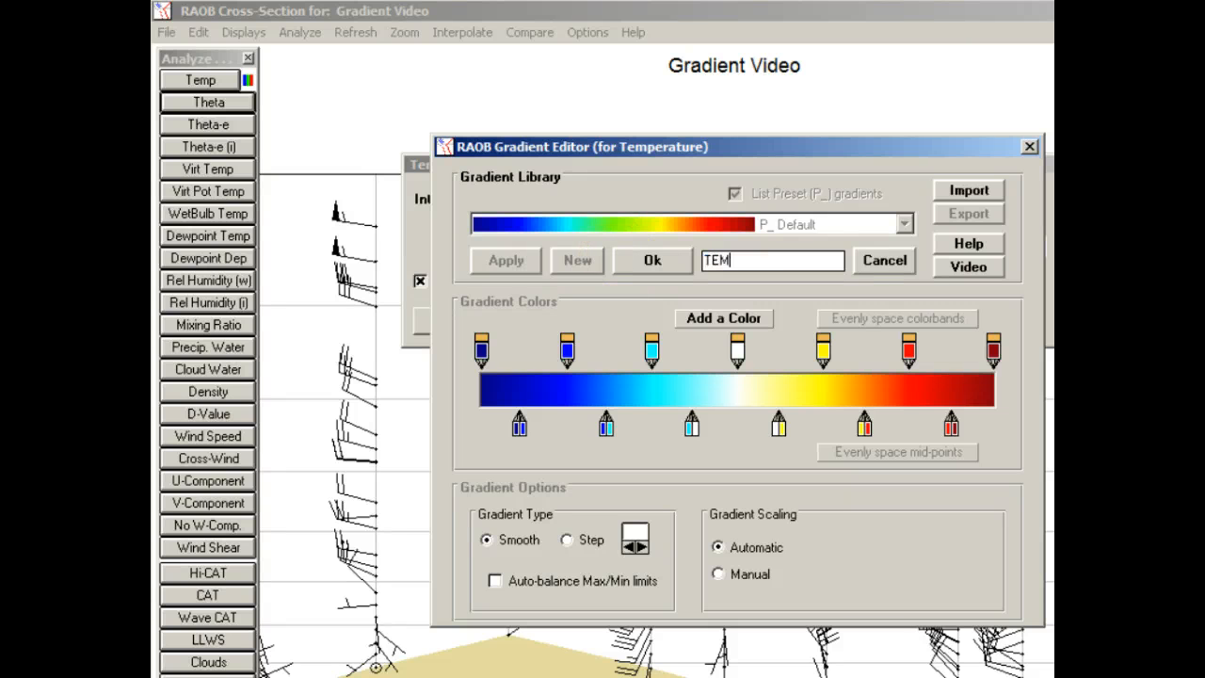
left_click(631, 261)
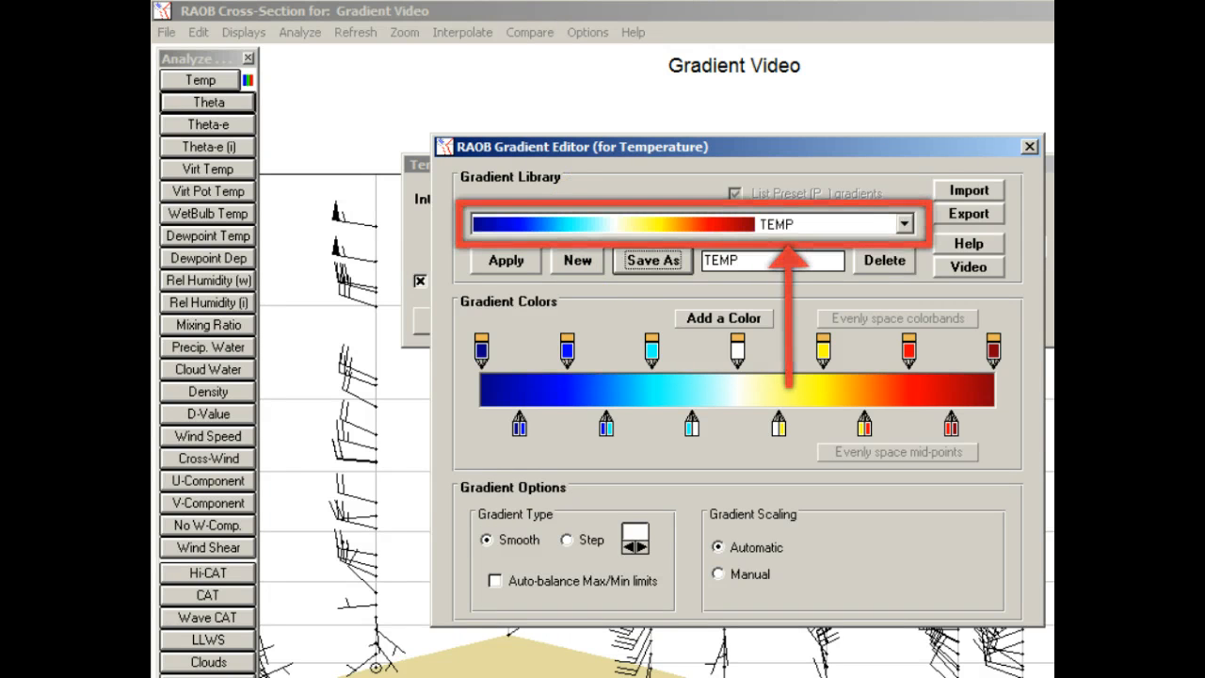
left_click(653, 260)
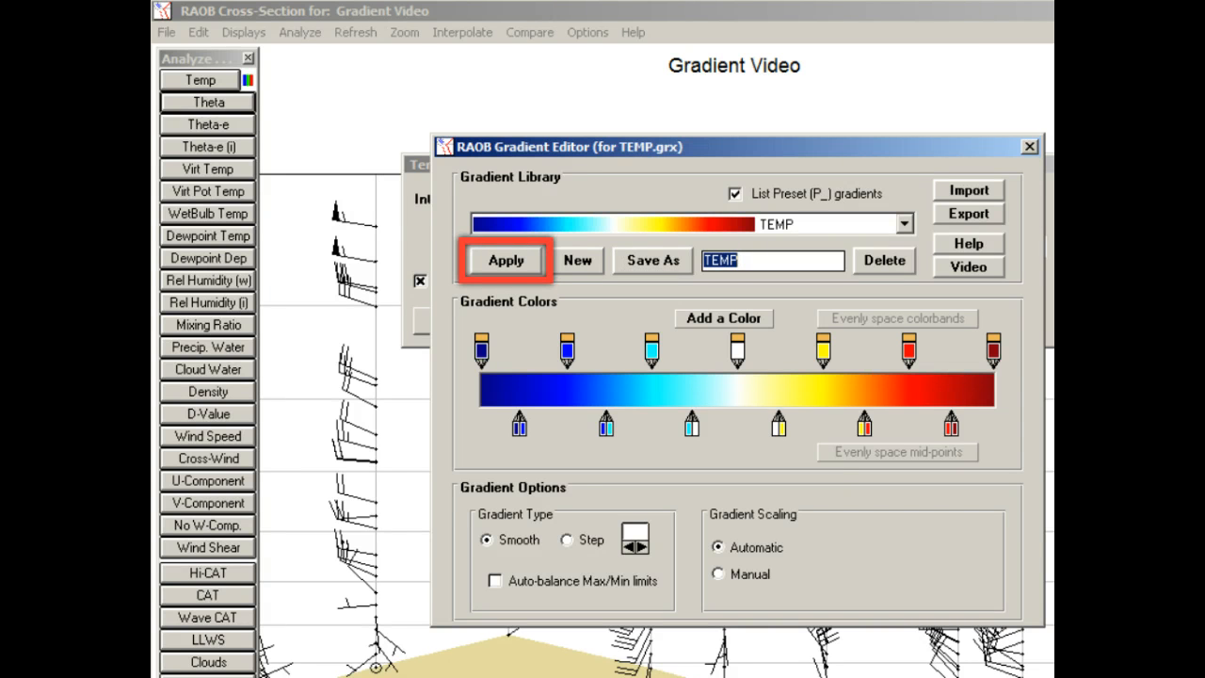
Apply the TEMP gradient to the temperature analysis and plot temperature on the cross-section.
left_click(484, 262)
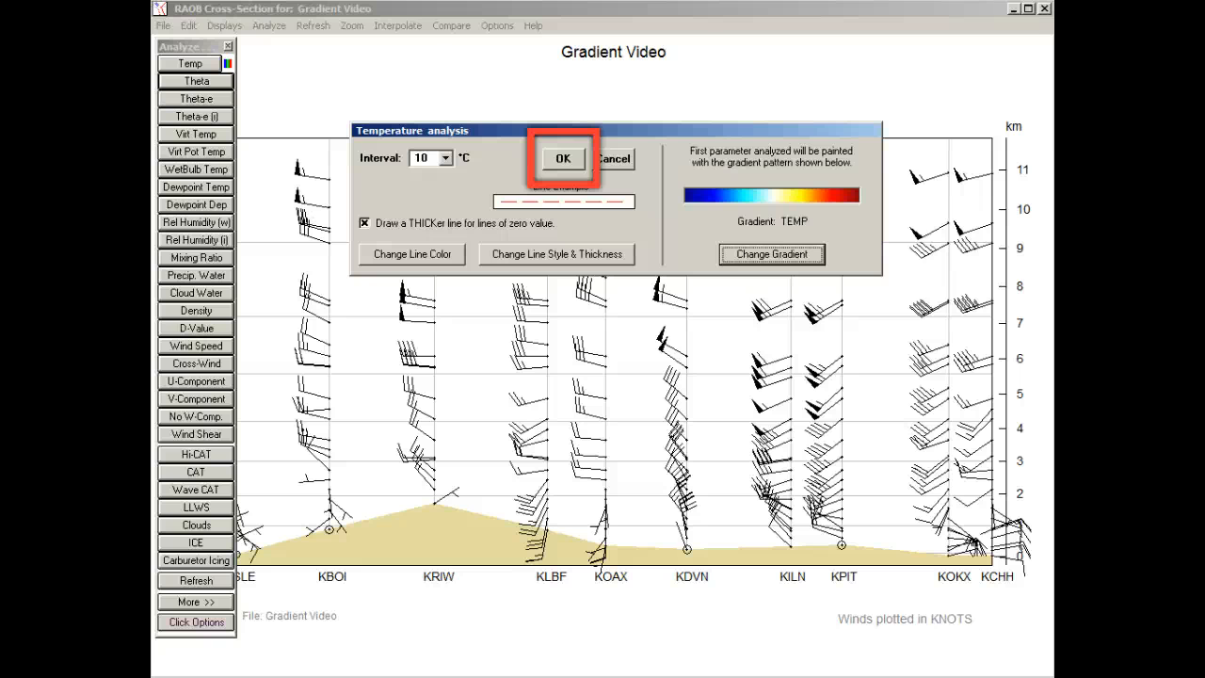
left_click(558, 157)
left_click(196, 68)
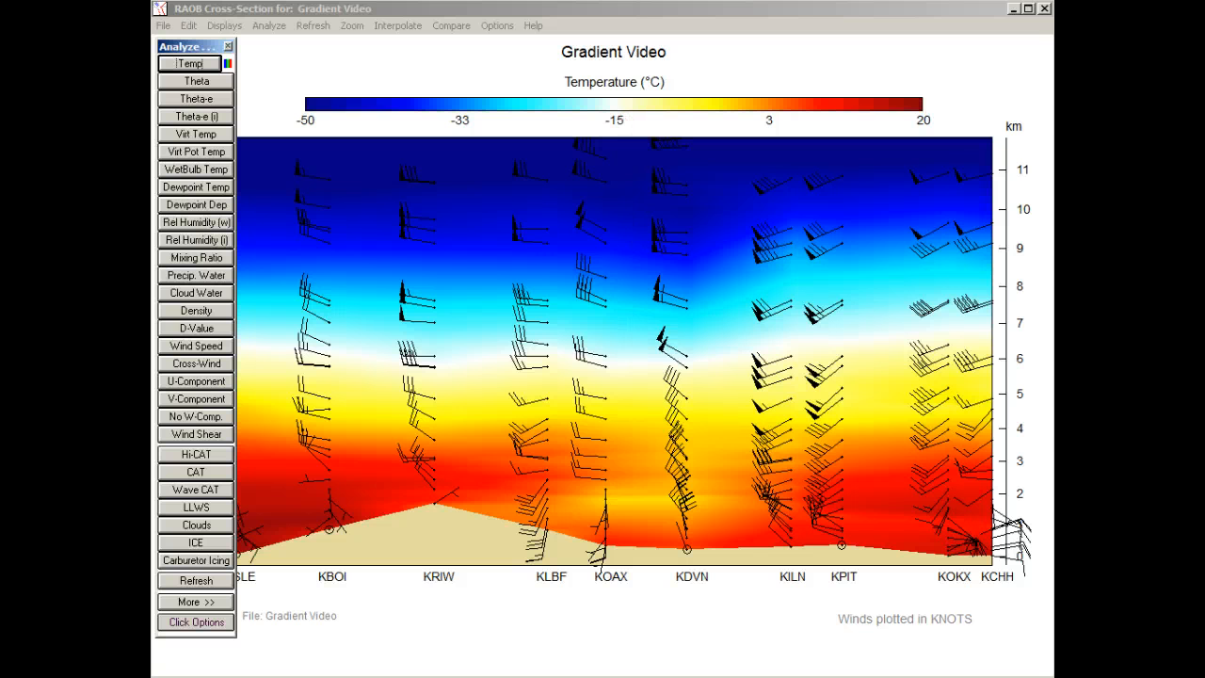
Reopen the temperature analysis's gradient for editing and load the P_ Default preset from the library.
left_click(189, 63)
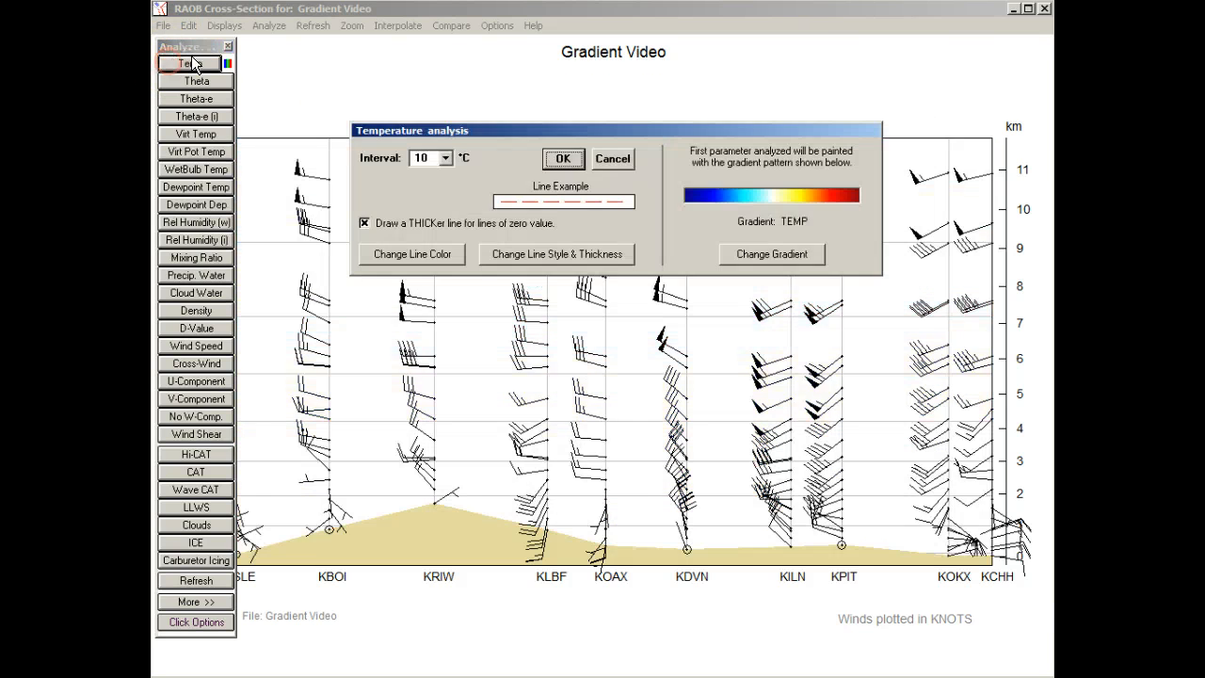
left_click(559, 152)
left_click(733, 254)
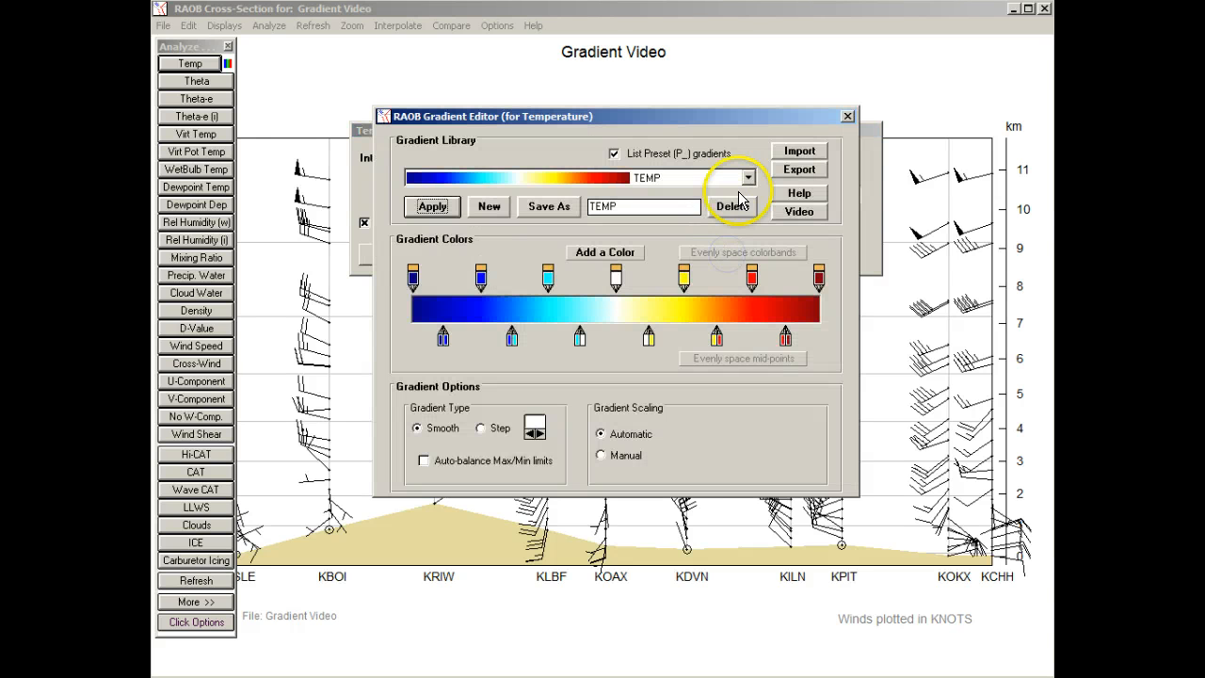
left_click(748, 178)
left_click_drag(749, 257, 751, 206)
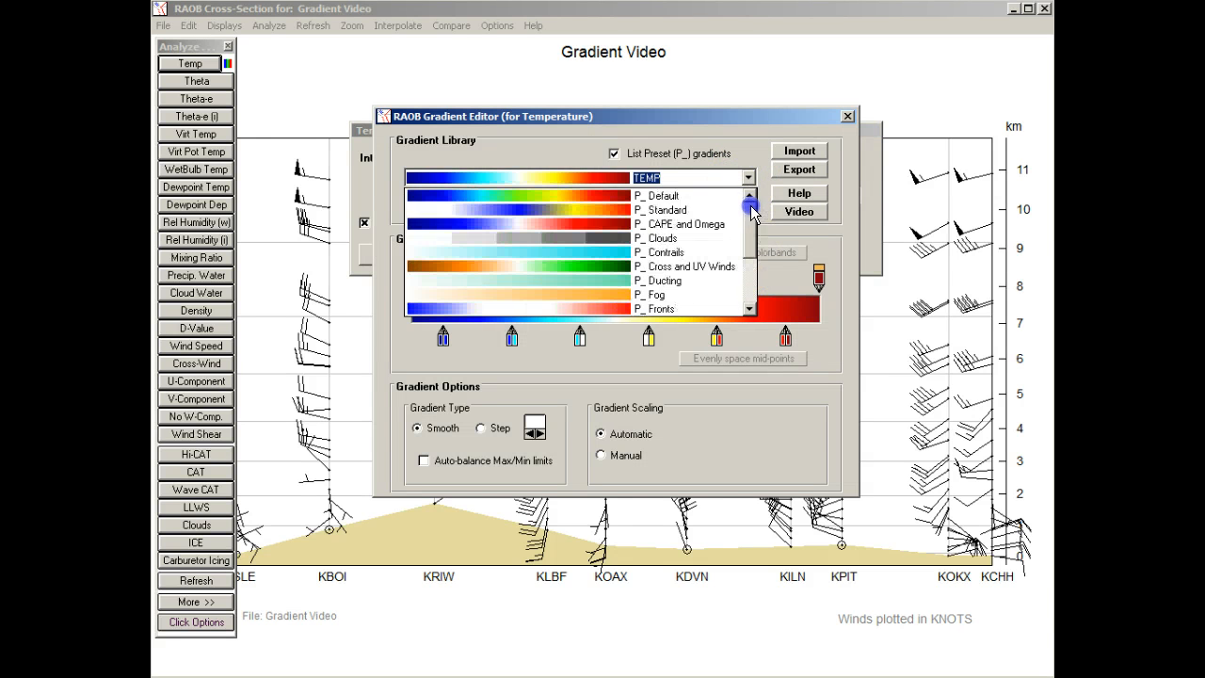
left_click(690, 196)
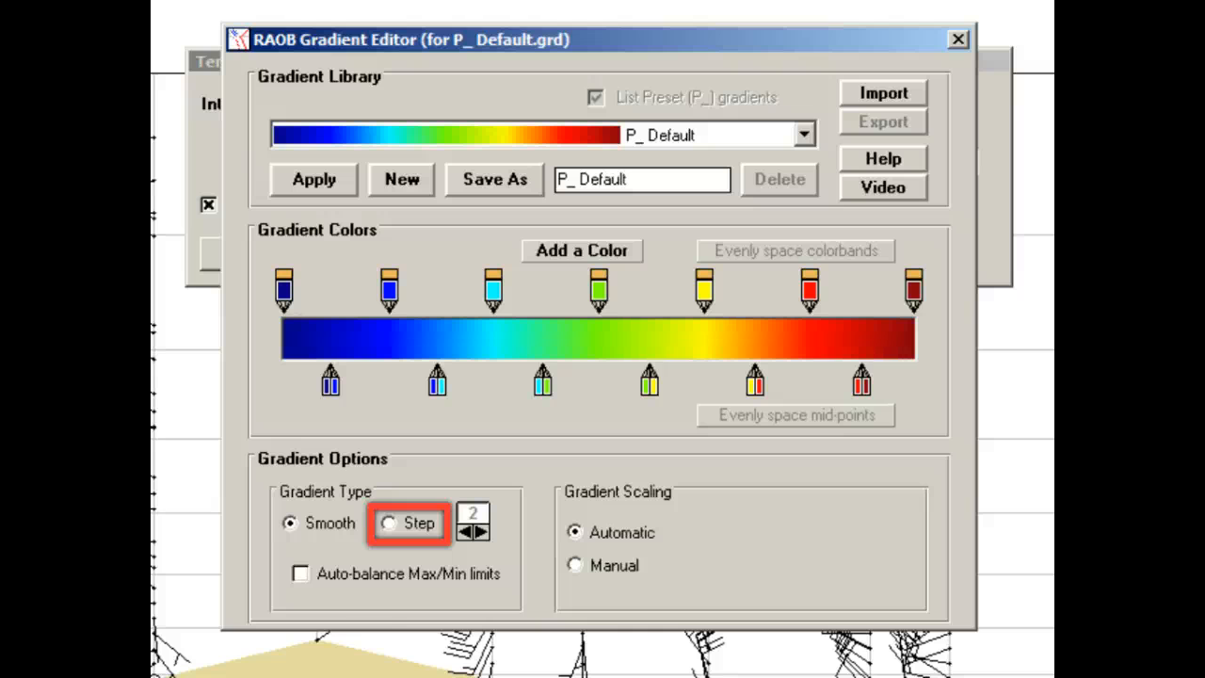
Switch the gradient type to Step, try step counts up to 5, and return the count to 2.
left_click(387, 520)
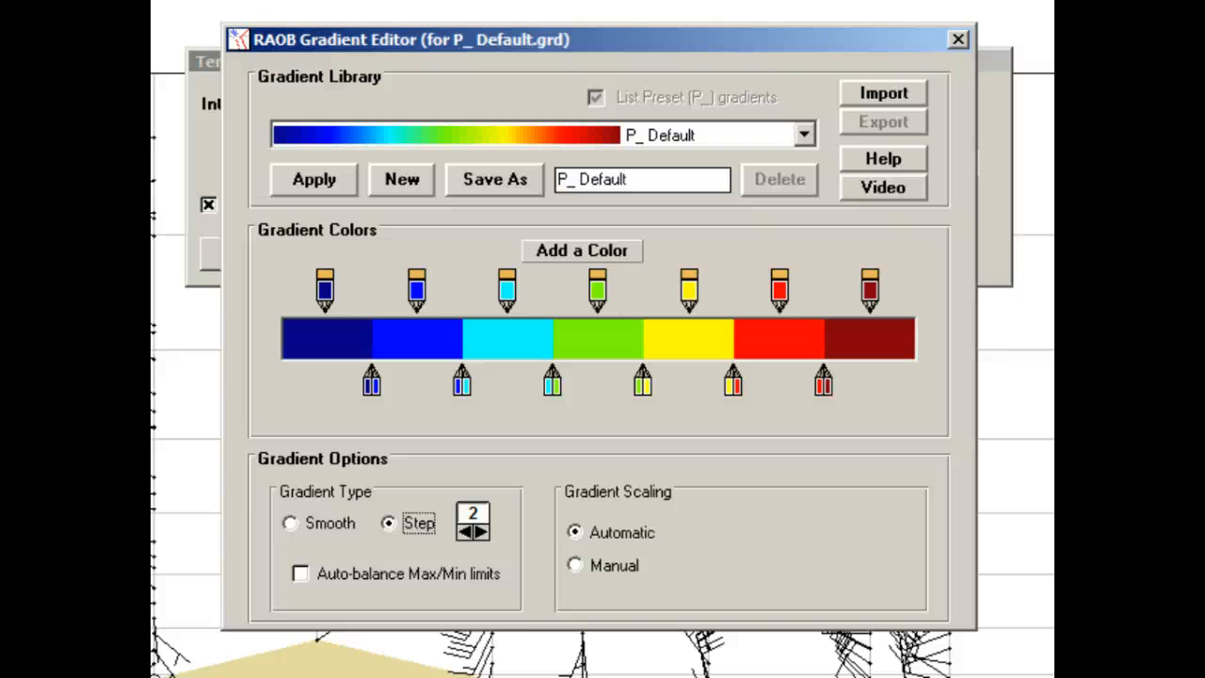
left_click(476, 530)
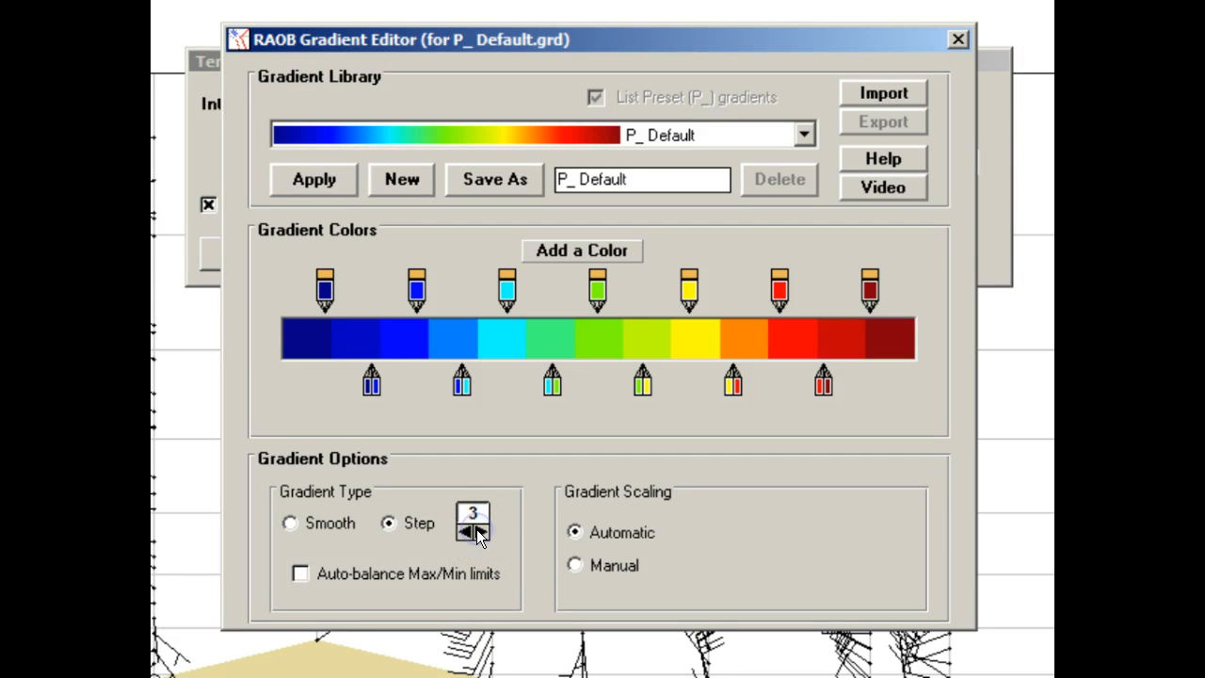
left_click(476, 530)
left_click(476, 530)
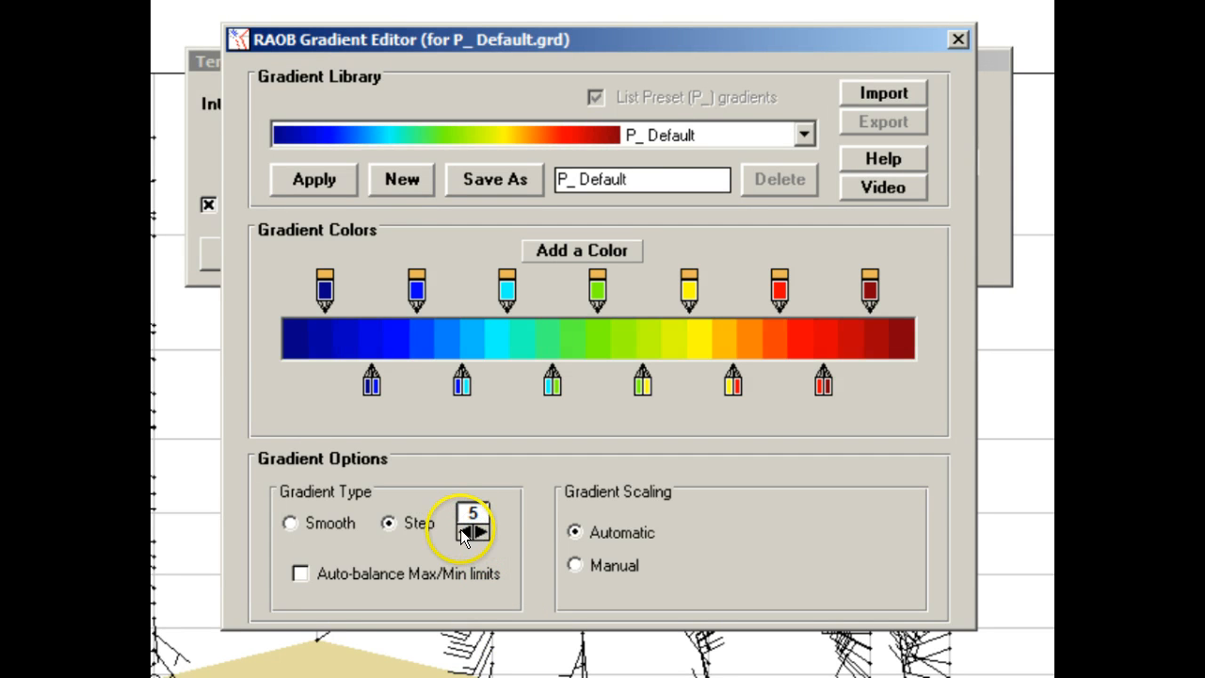
left_click(462, 533)
left_click(462, 533)
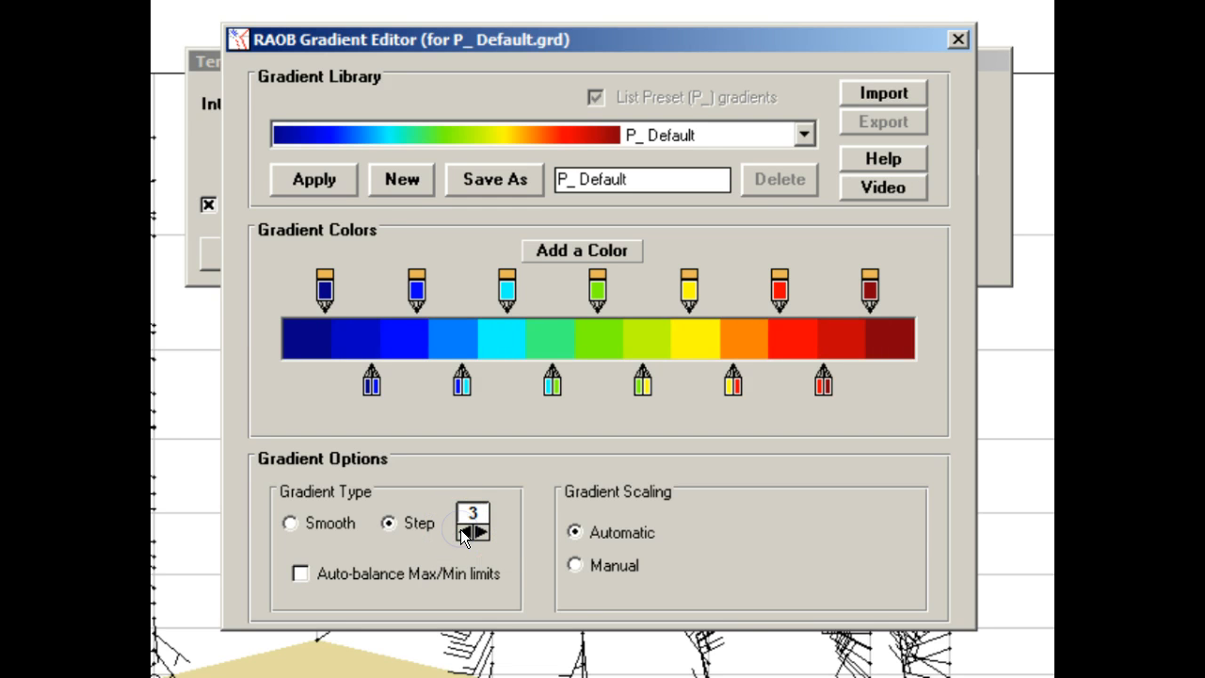
left_click(461, 532)
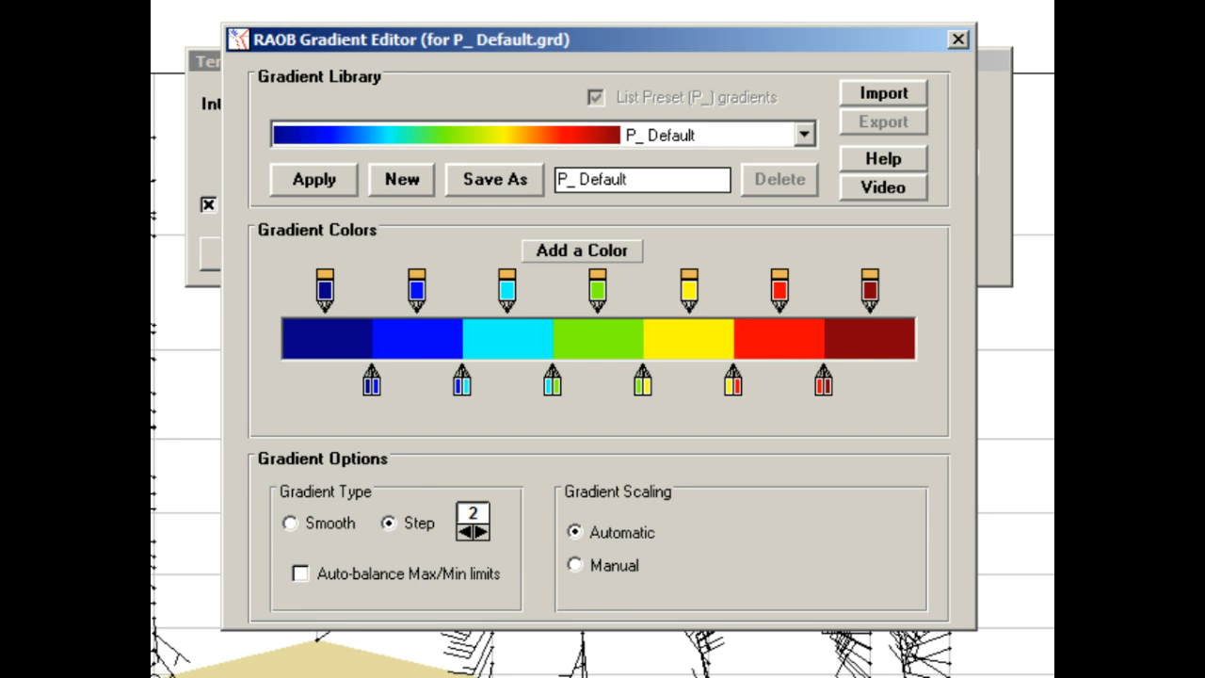
Save the stepped gradient to the library under the name step.
left_click(490, 179)
type("step")
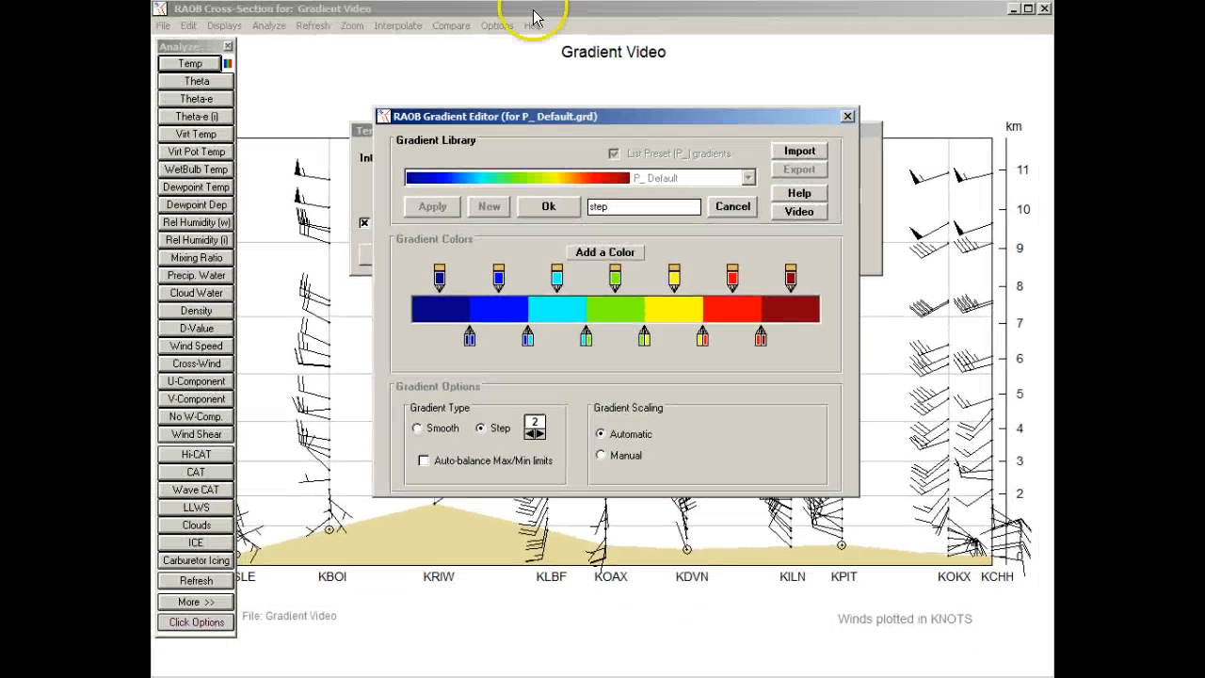
left_click(548, 206)
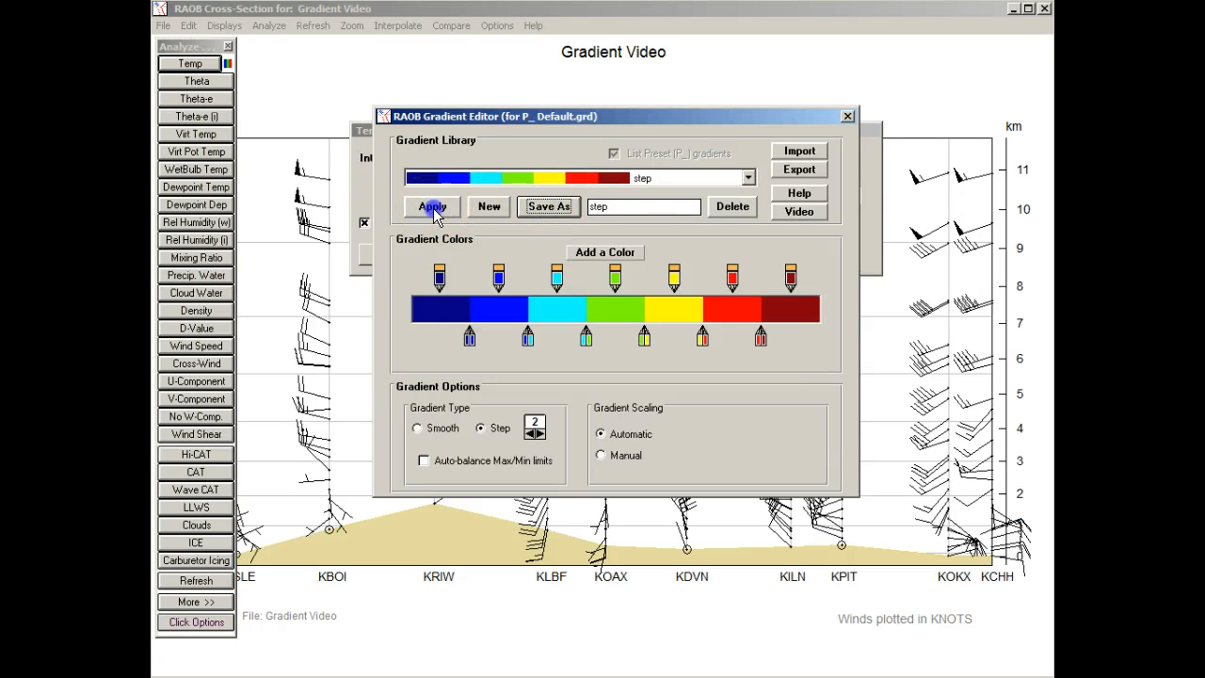
Plot the temperature analysis colored with the step gradient and overlay its contour lines on the cross-section.
left_click(433, 207)
left_click(562, 158)
left_click(179, 63)
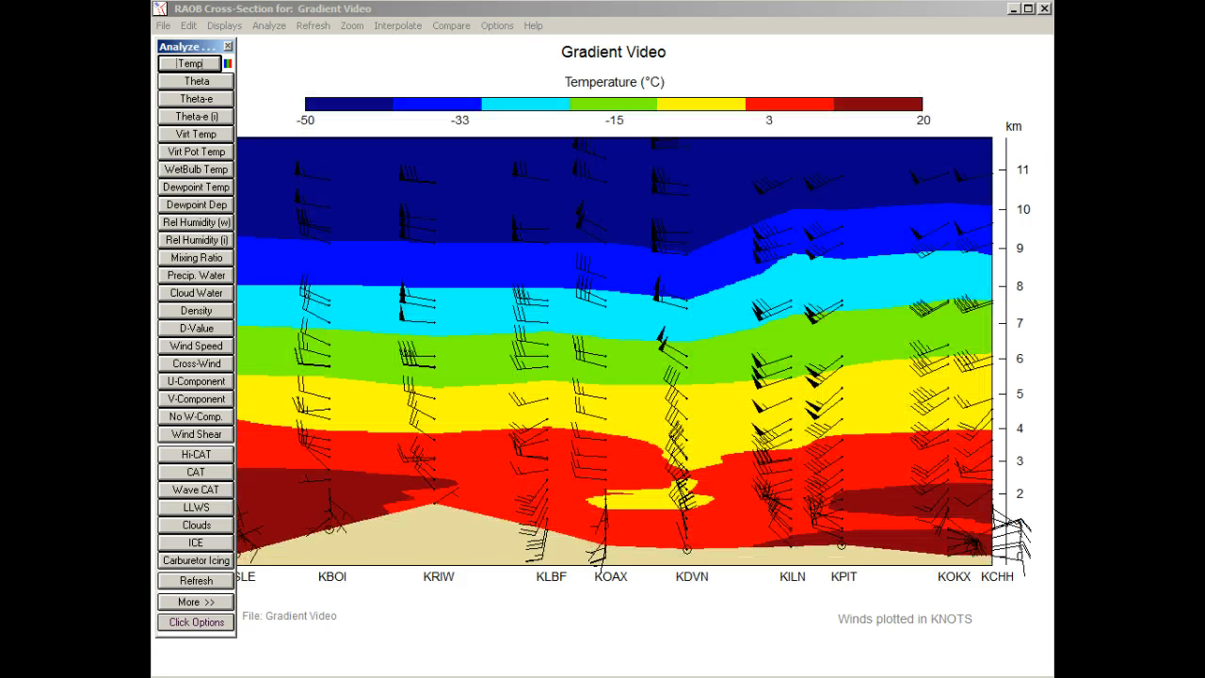
left_click(169, 63)
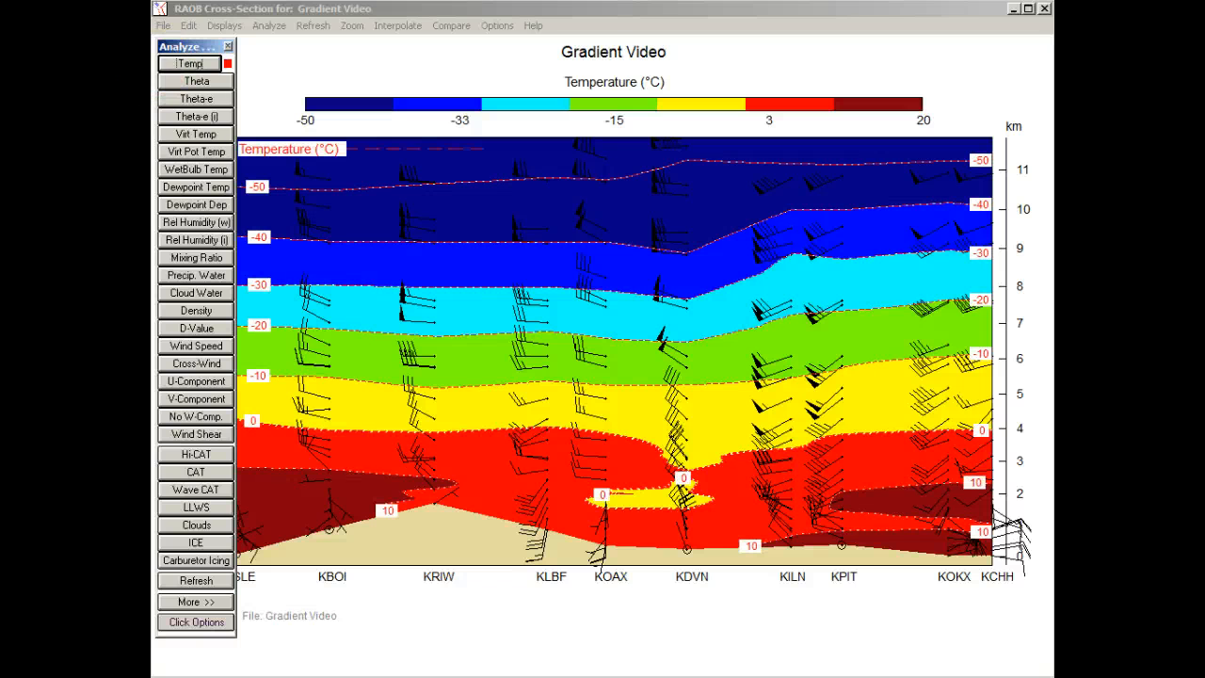
left_click(228, 46)
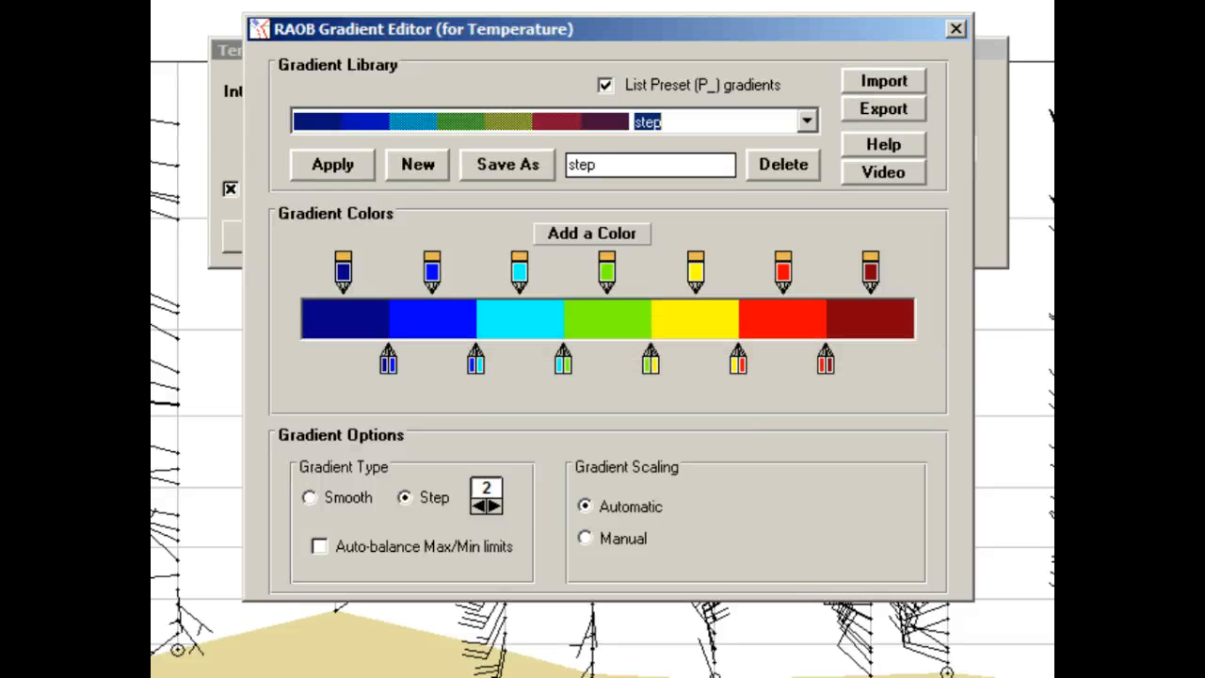
Set the step gradient's scaling to manual with a minimum of -60, a maximum of 20 and an interval of 10.
left_click(585, 539)
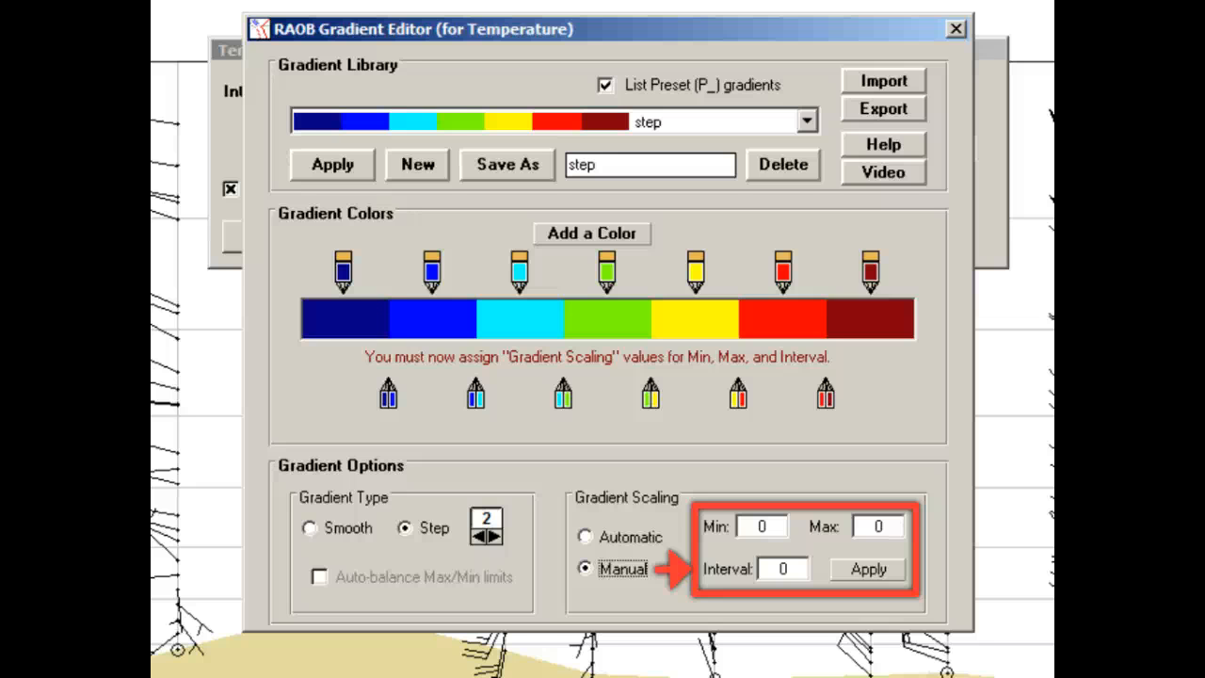
double_click(761, 526)
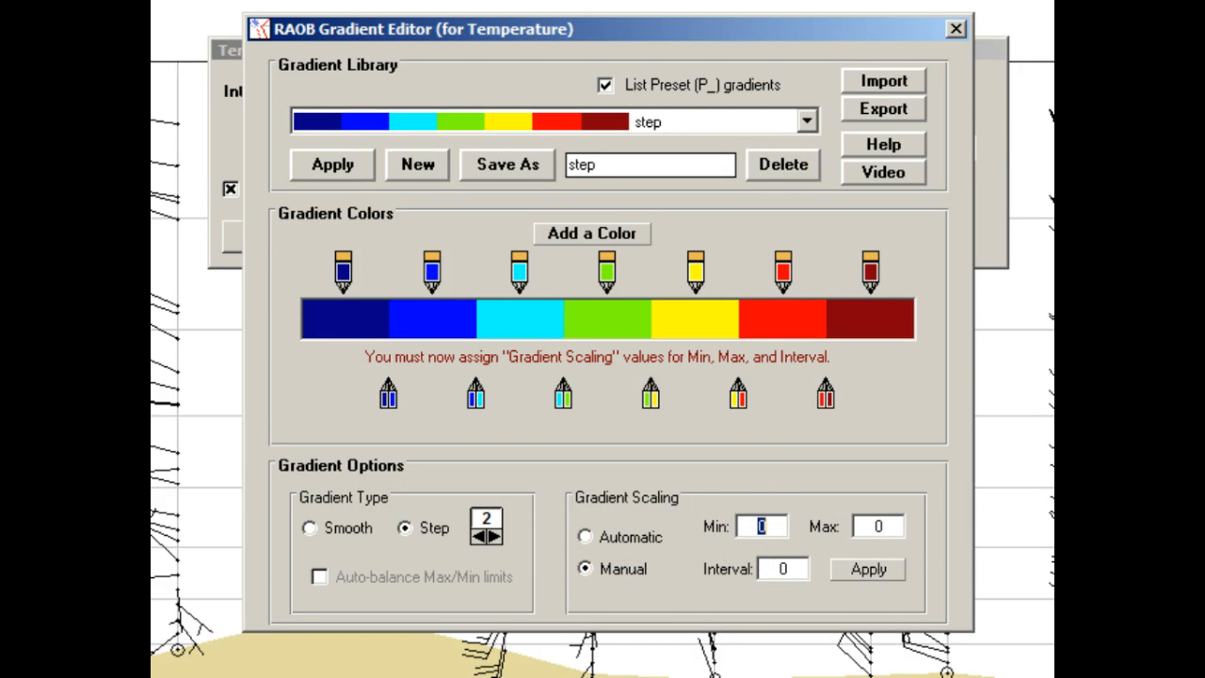
type("-60")
key("Tab")
type("20")
key("Tab")
type("10")
left_click(842, 572)
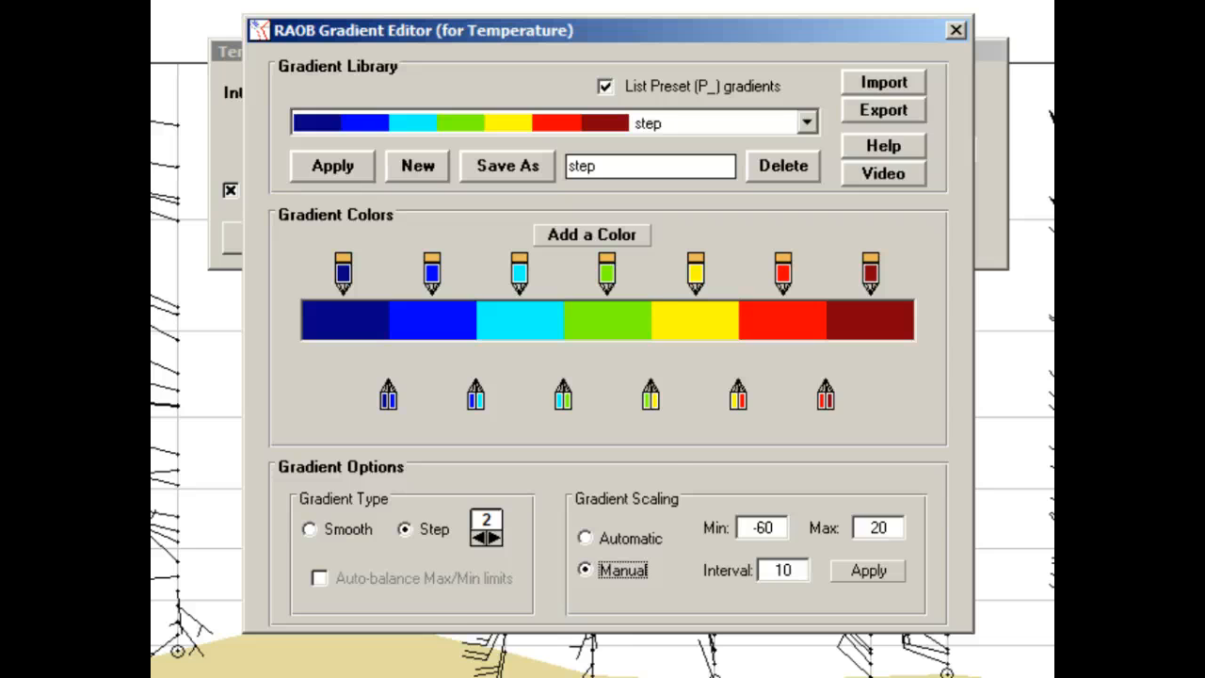
key("Up")
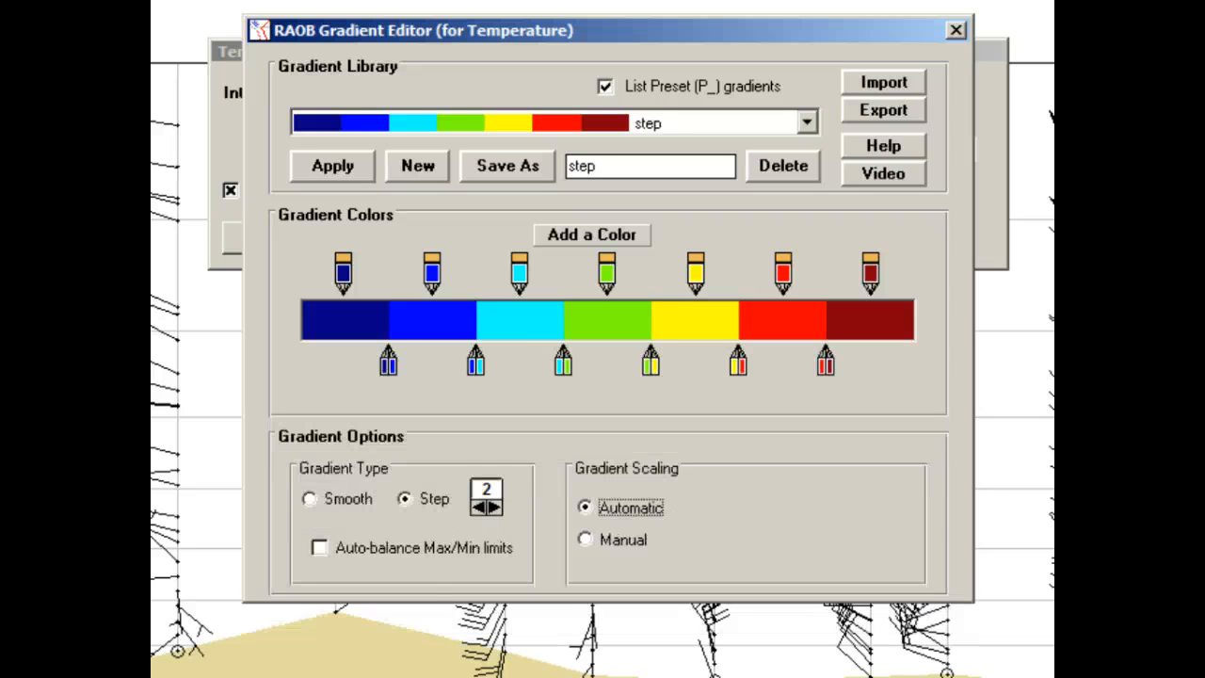
key("Down")
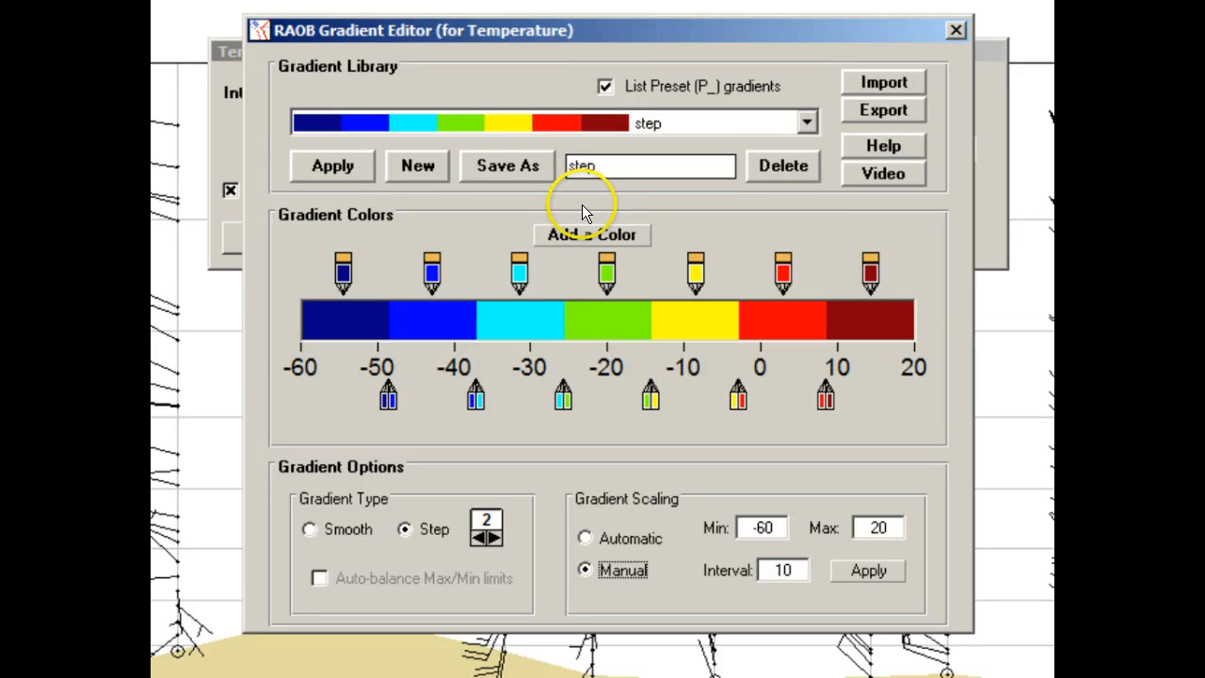
Add a basic magenta color band to the step gradient.
left_click(569, 234)
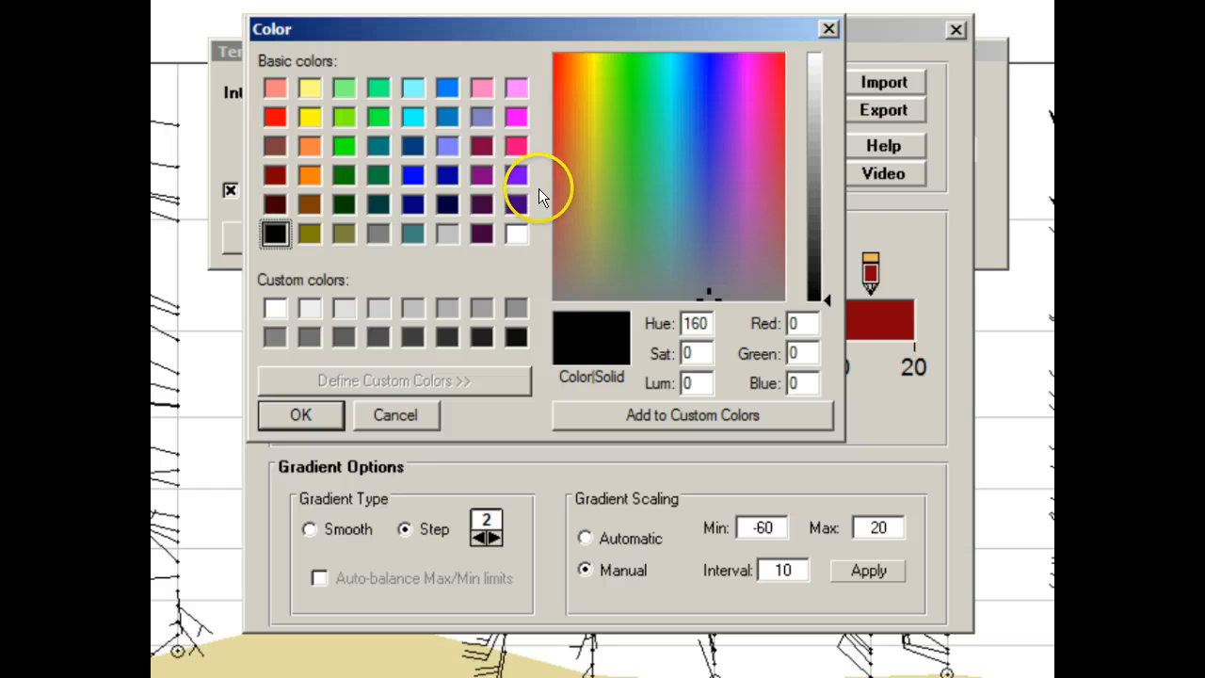
left_click(516, 121)
left_click(301, 414)
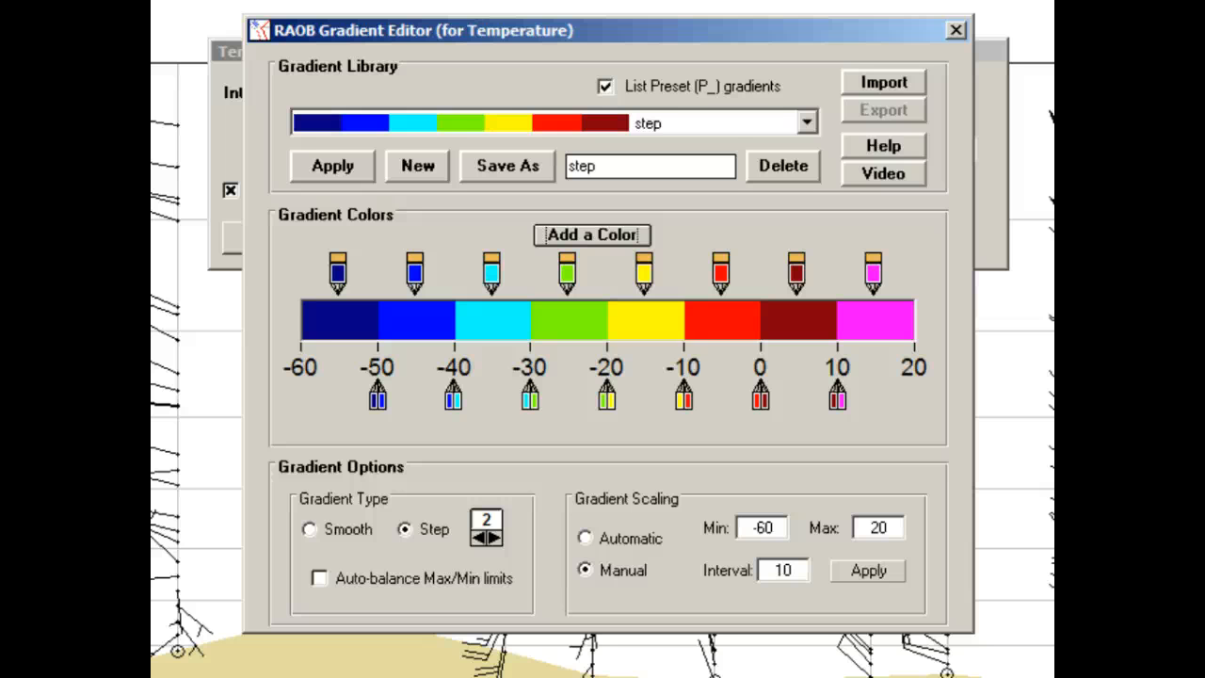
Switch the step gradient's scaling to automatic and back to manual.
left_click(586, 538)
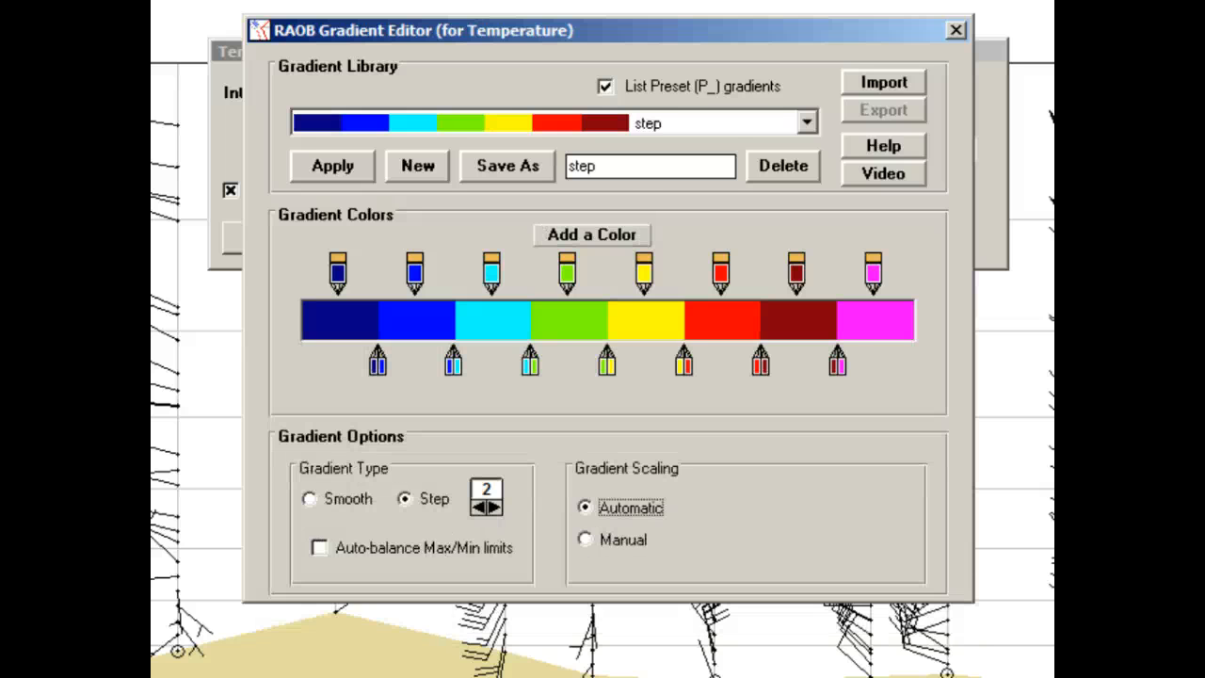
left_click(586, 538)
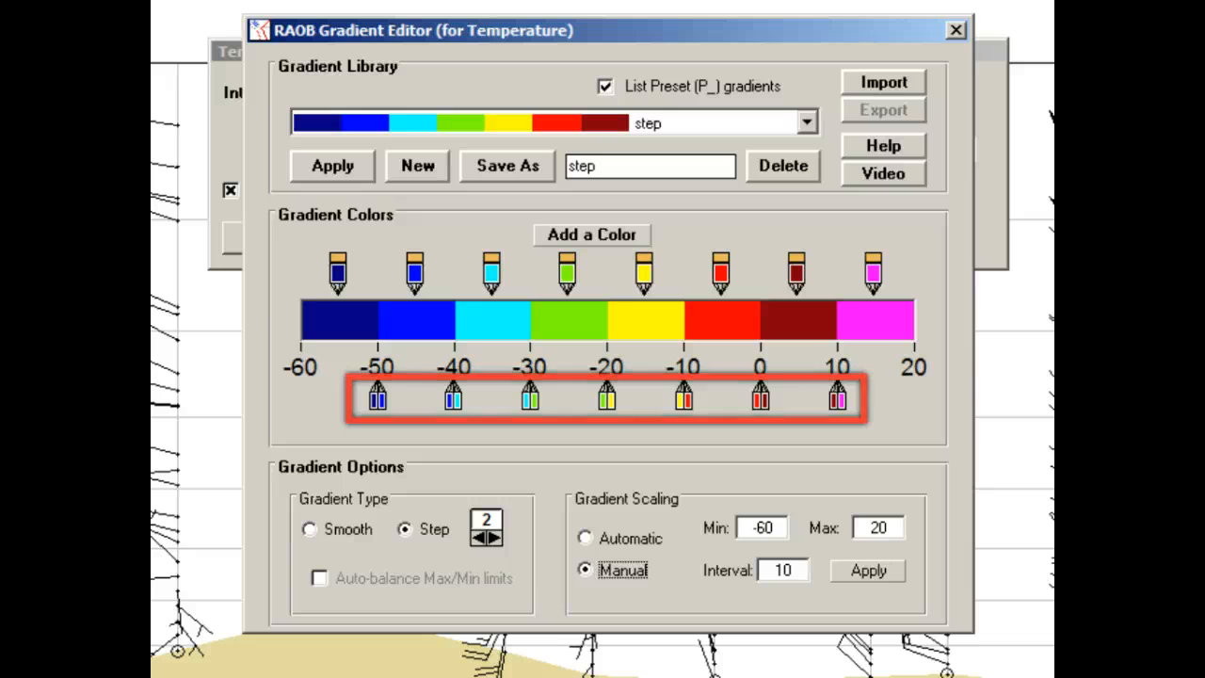
Move the magenta band from the warm end of the step gradient down to the -60 to -50 range.
left_click(837, 400)
left_click(763, 400)
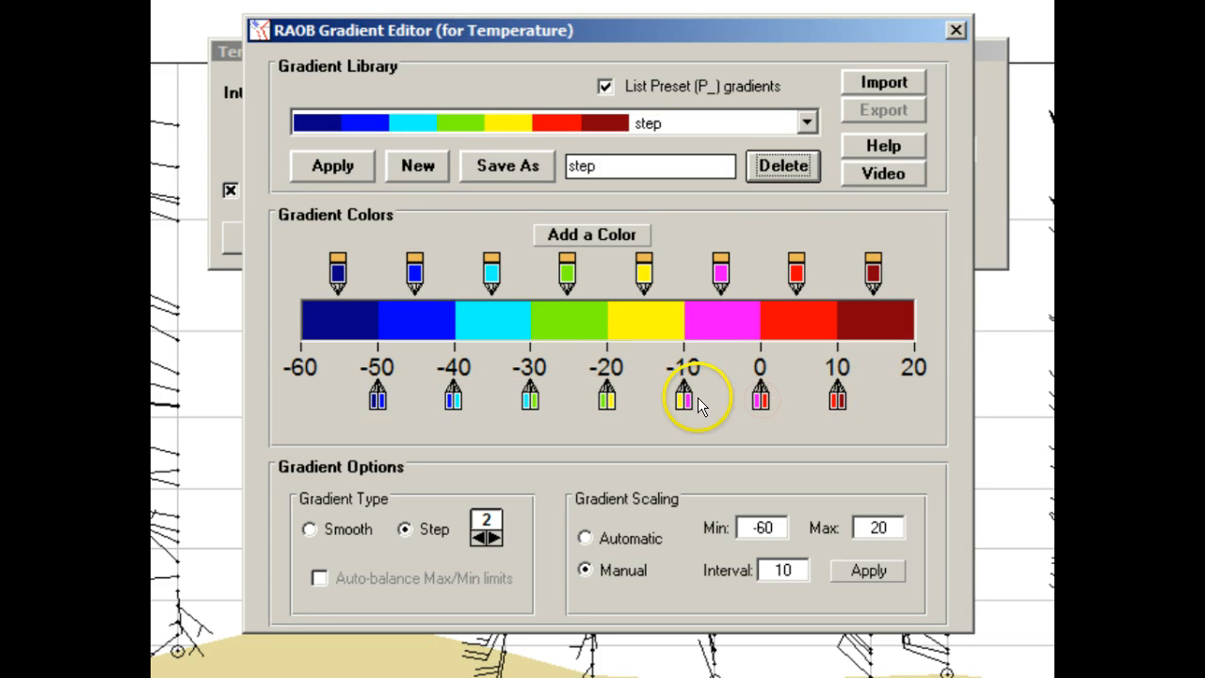
left_click(682, 399)
left_click(609, 400)
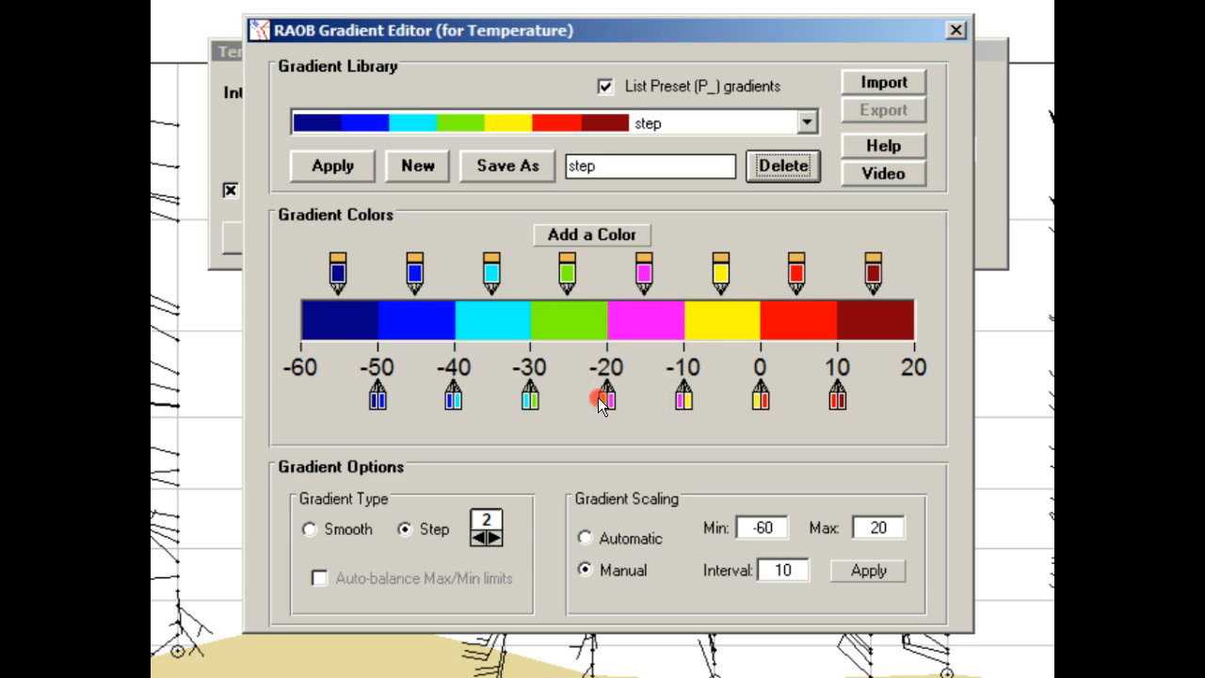
left_click(529, 399)
left_click(455, 397)
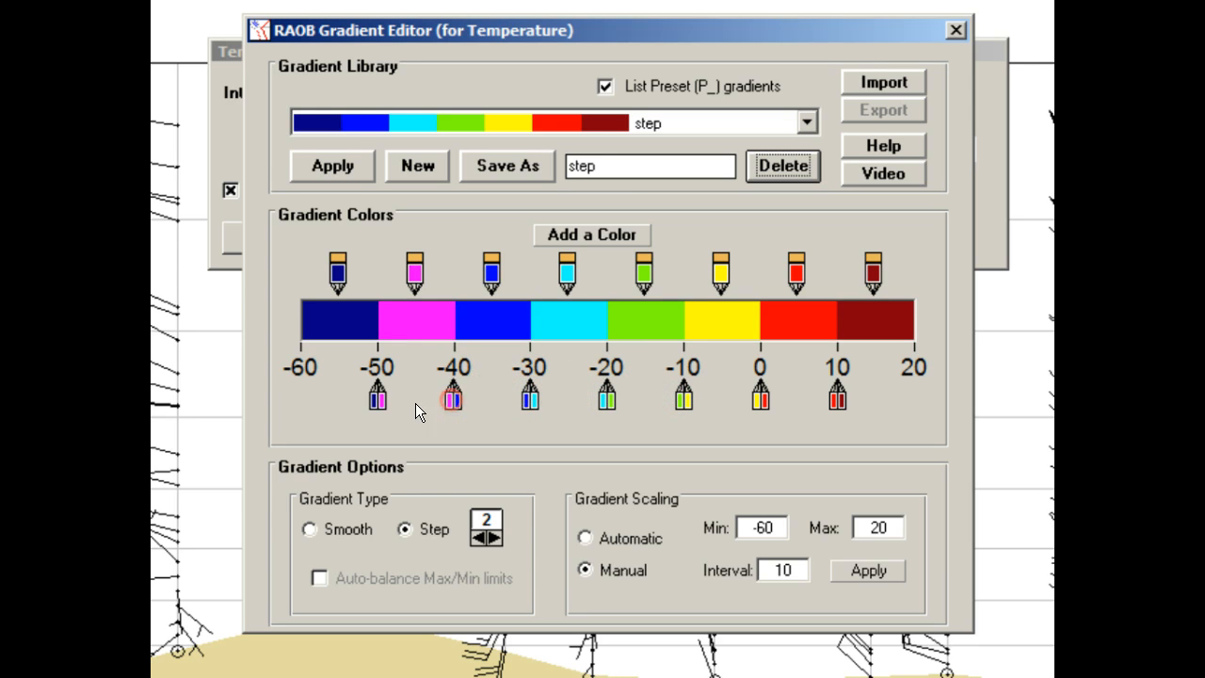
left_click(378, 400)
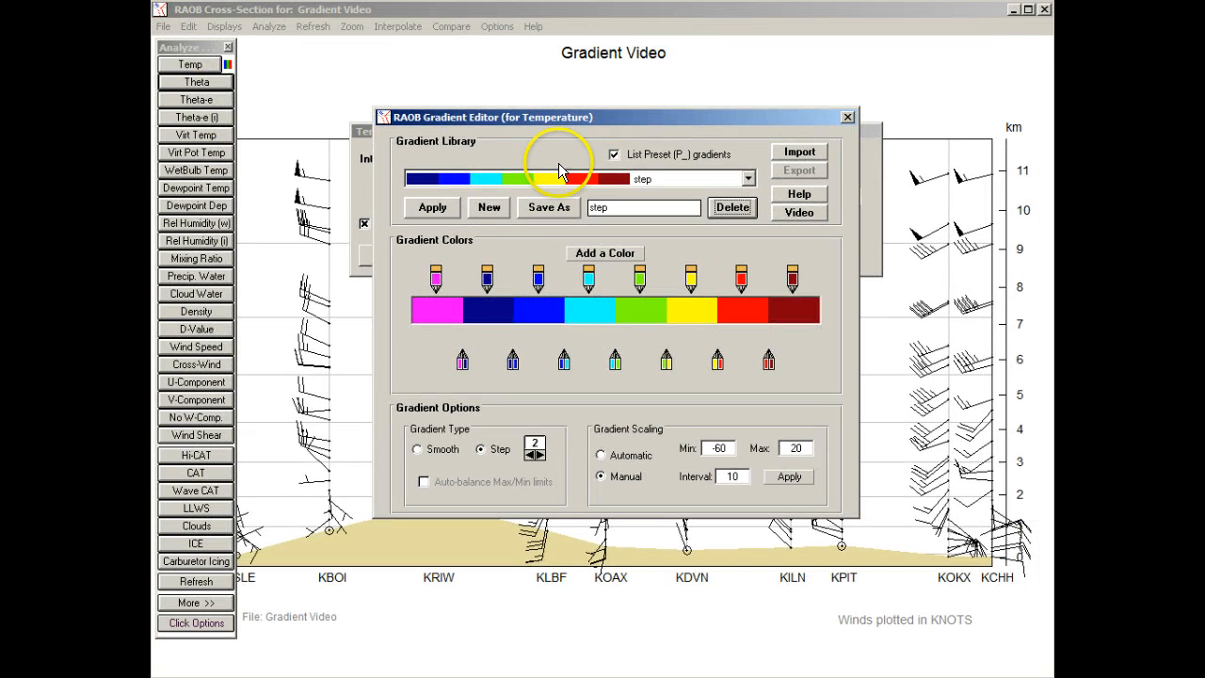
Save the rearranged gradient under the name step, overwriting the existing library entry.
left_click(546, 208)
left_click(544, 209)
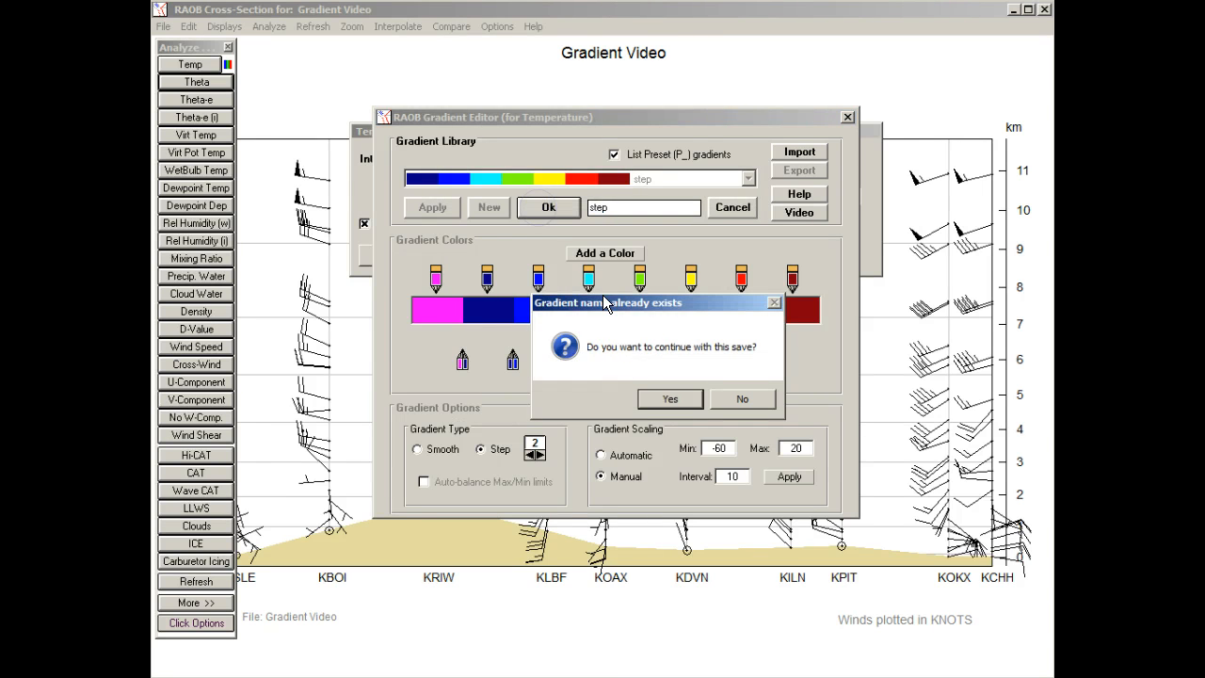
left_click(668, 396)
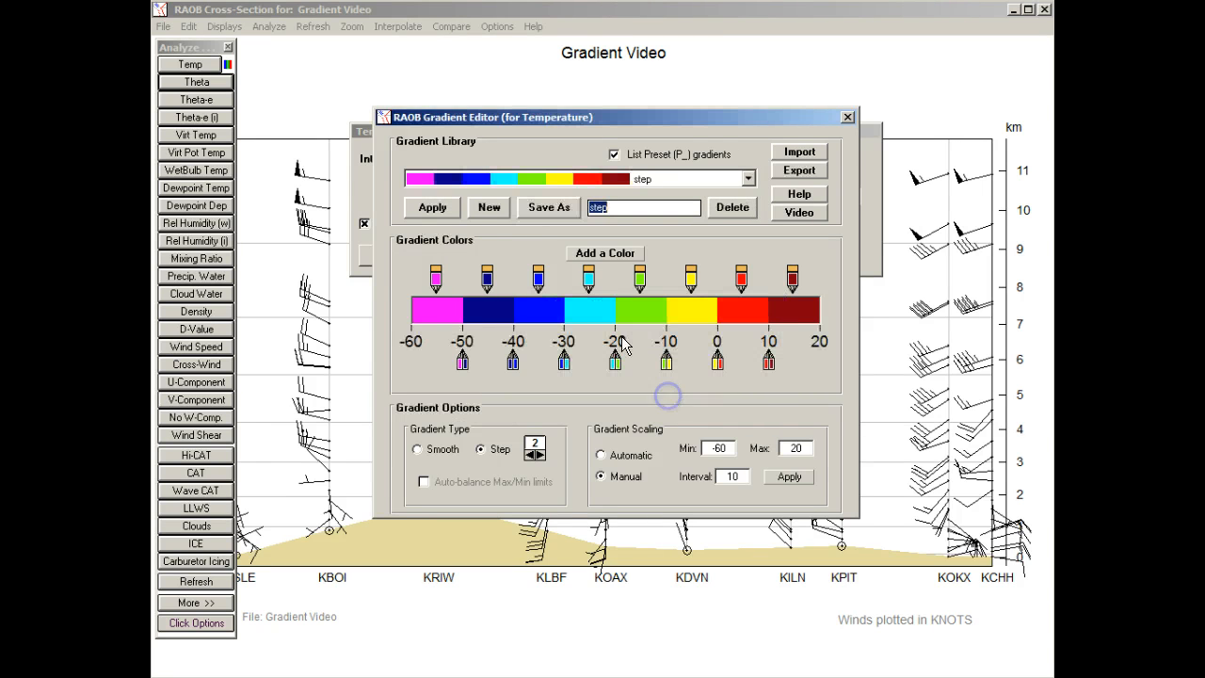
Plot the temperature analysis with the updated step gradient and overlay its contour lines on the cross-section.
left_click(432, 208)
left_click(563, 159)
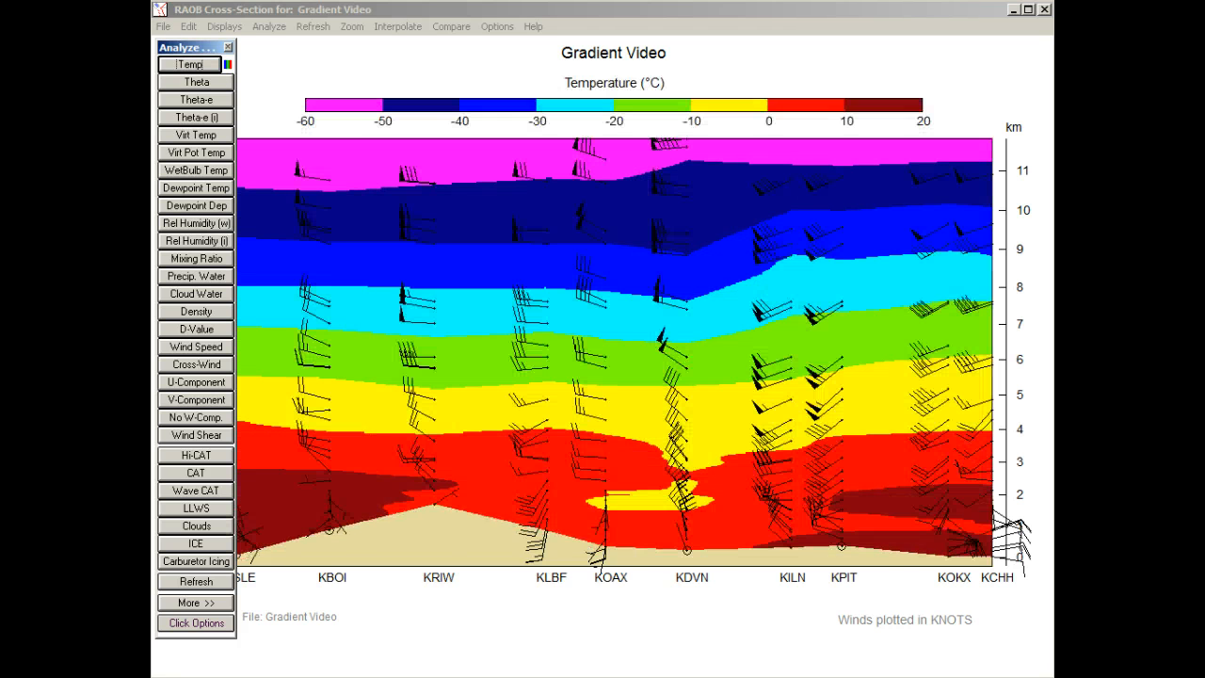
left_click(174, 64)
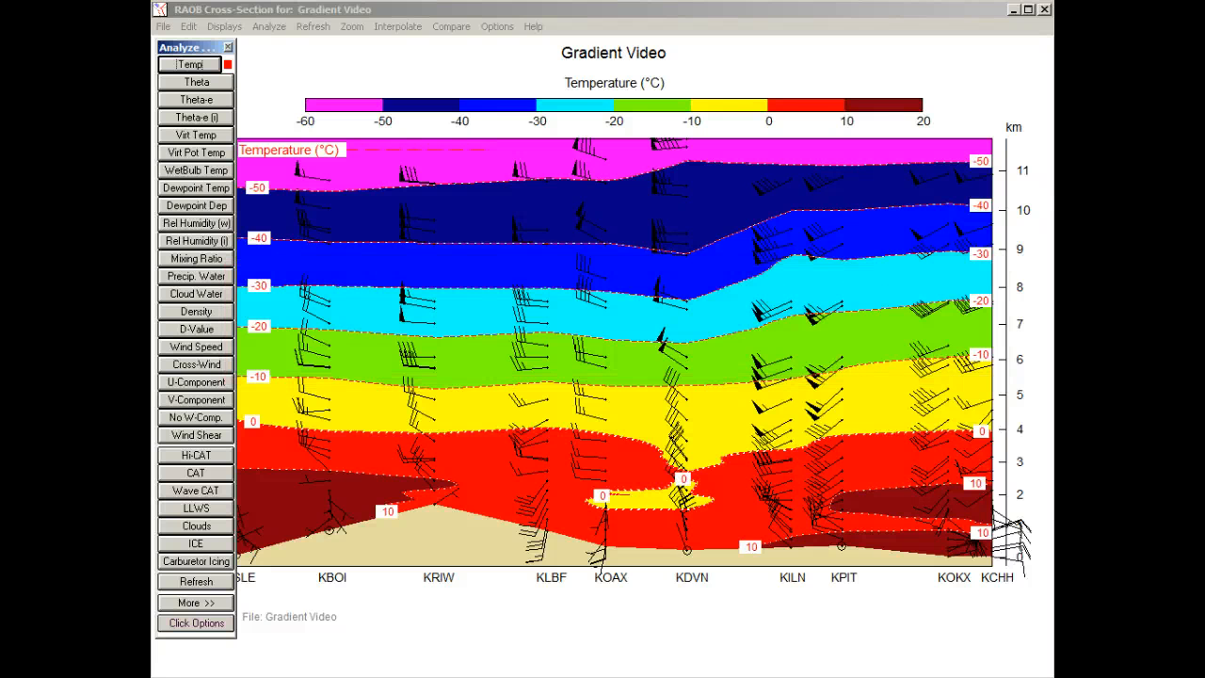
Open the step gradient for a new temperature analysis and recolor the bands from -30 to -10 basic red.
left_click(174, 64)
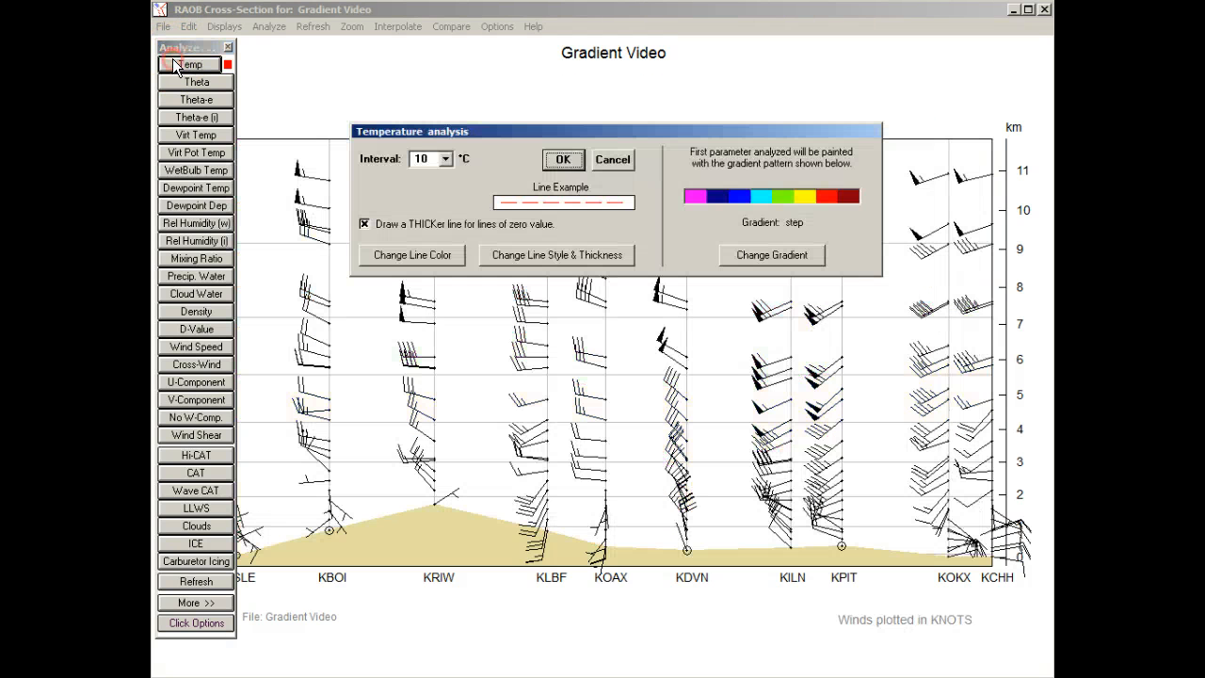
left_click(730, 262)
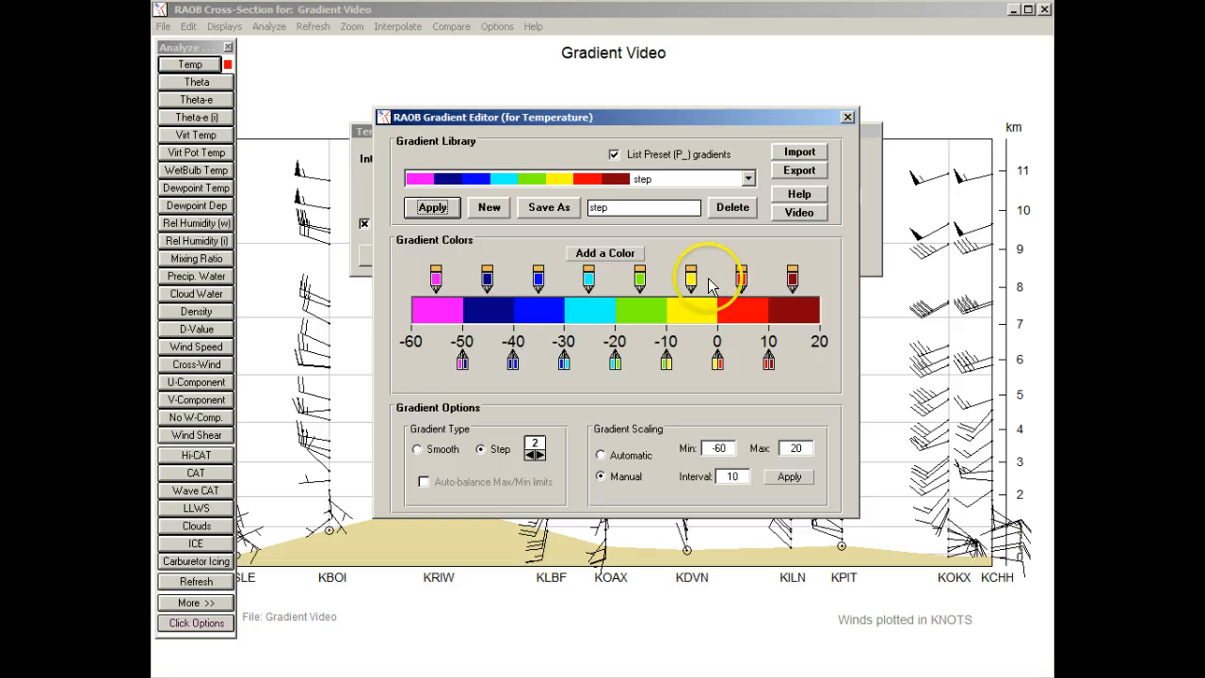
left_click(588, 283)
left_click(393, 176)
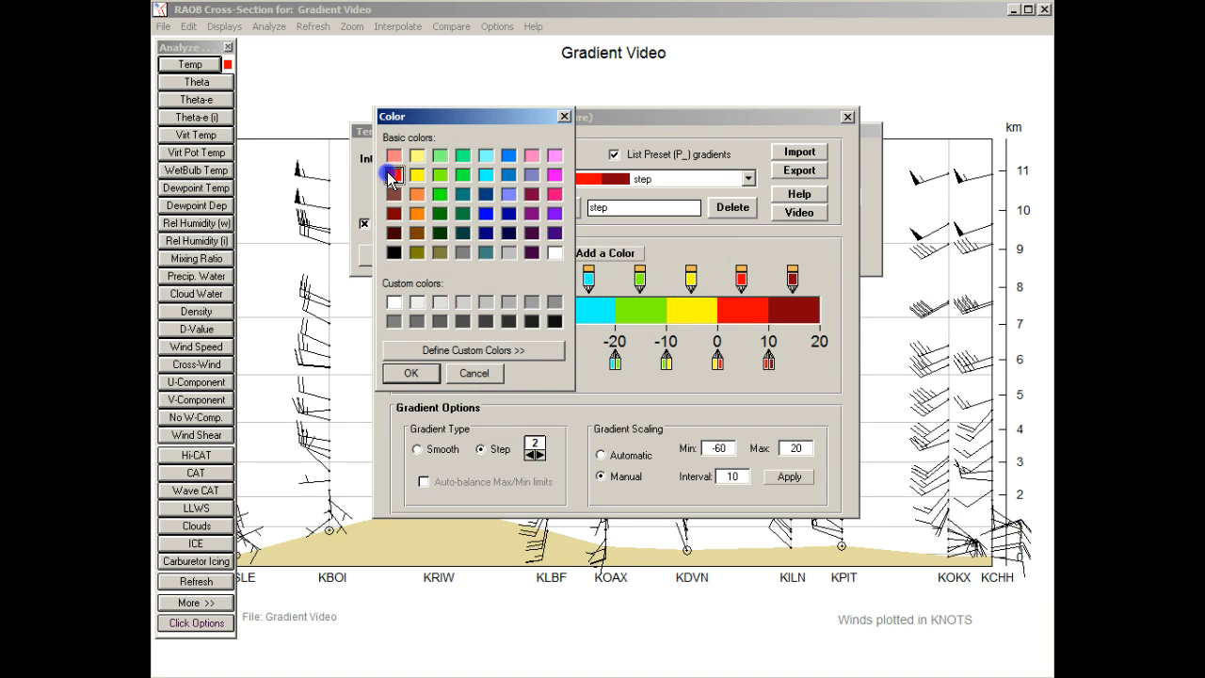
left_click(411, 373)
left_click(640, 283)
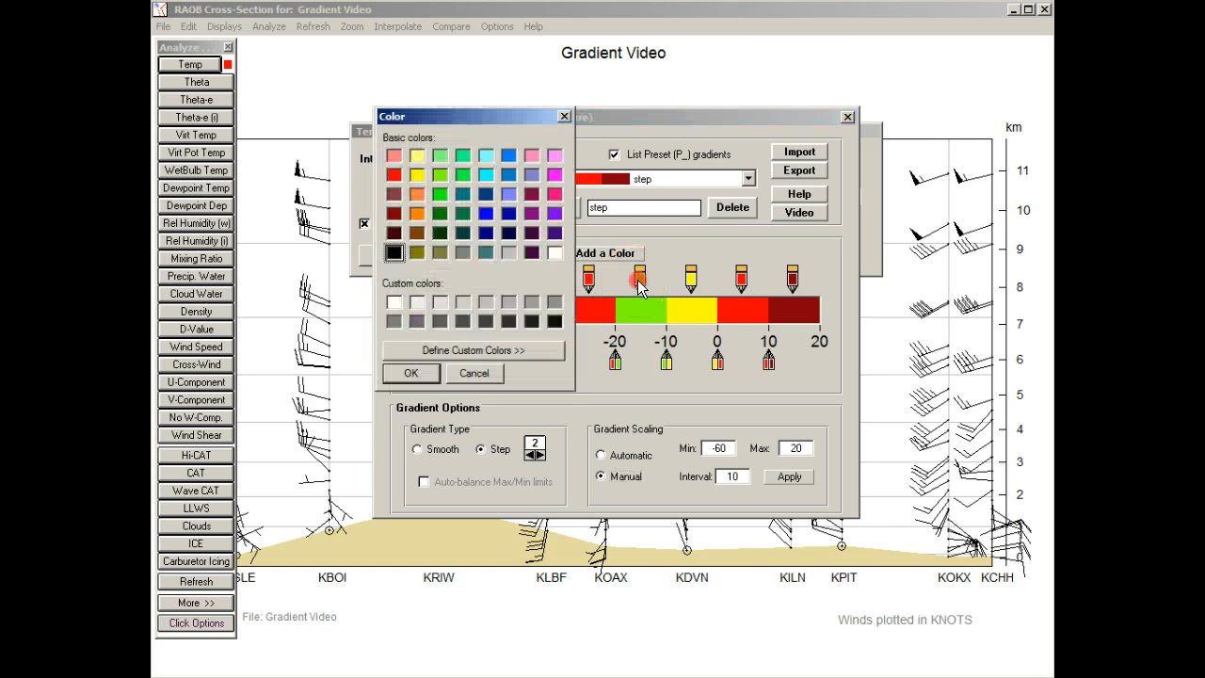
left_click(393, 176)
left_click(411, 373)
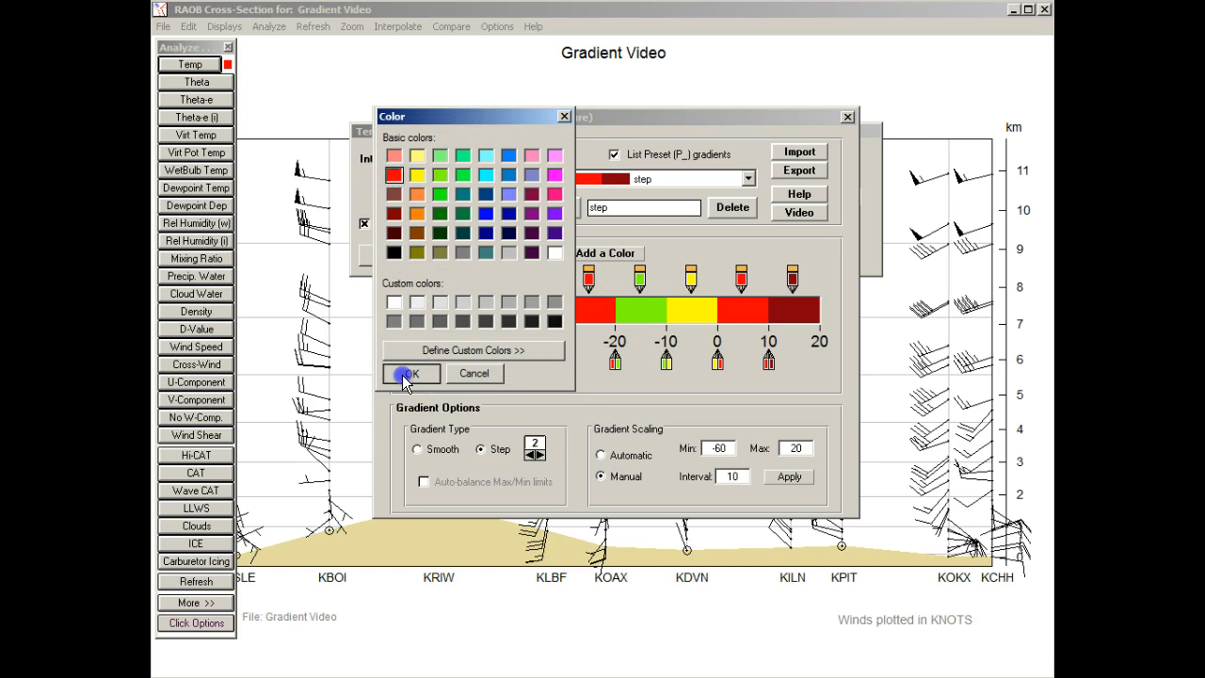
Recolor the three coldest bands of the gradient, from -60 to -30, white.
left_click(434, 272)
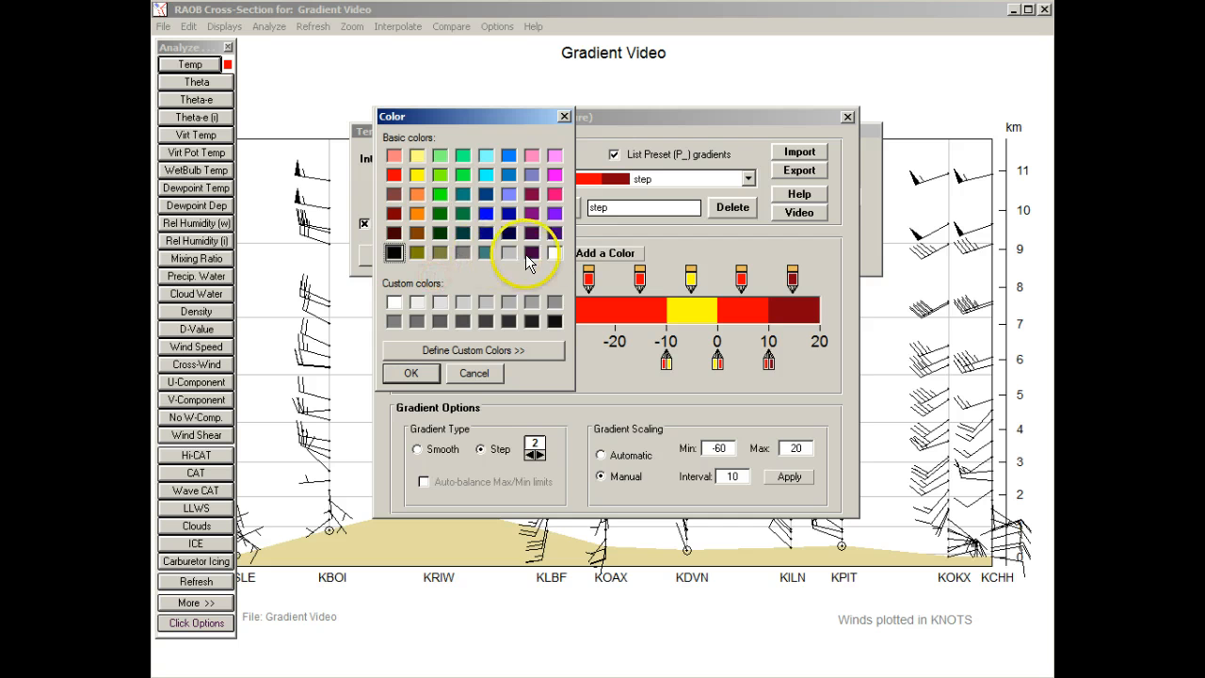
left_click(554, 253)
left_click(411, 373)
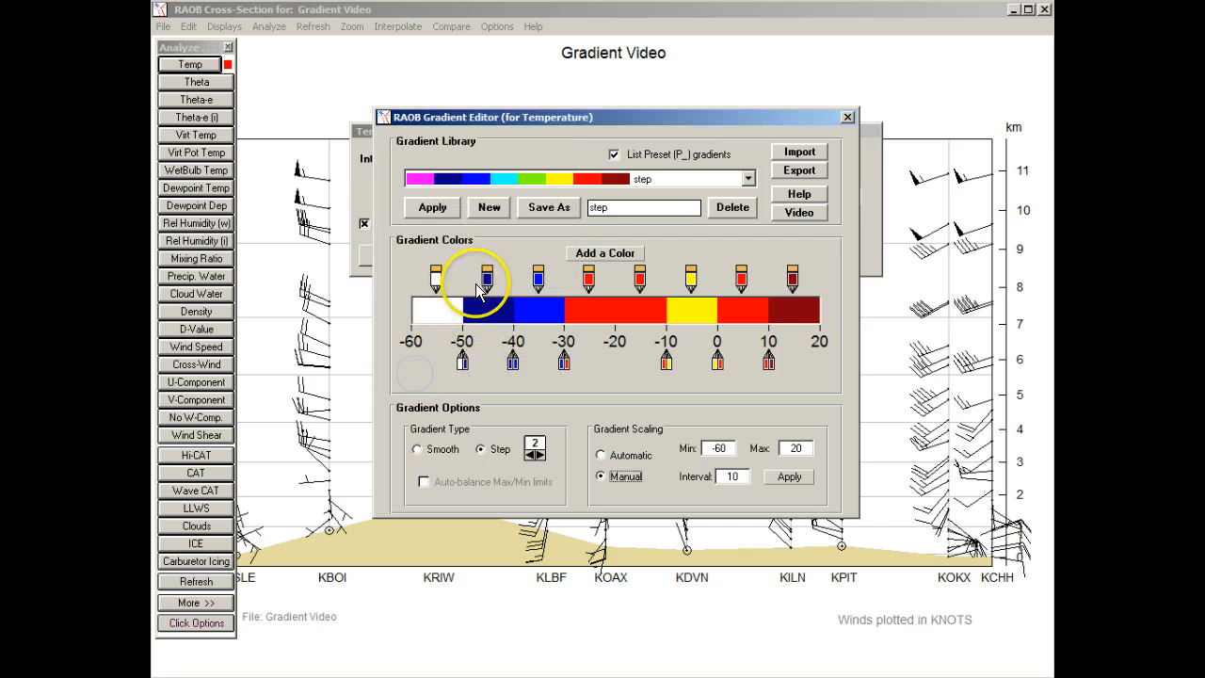
left_click(486, 276)
left_click(554, 252)
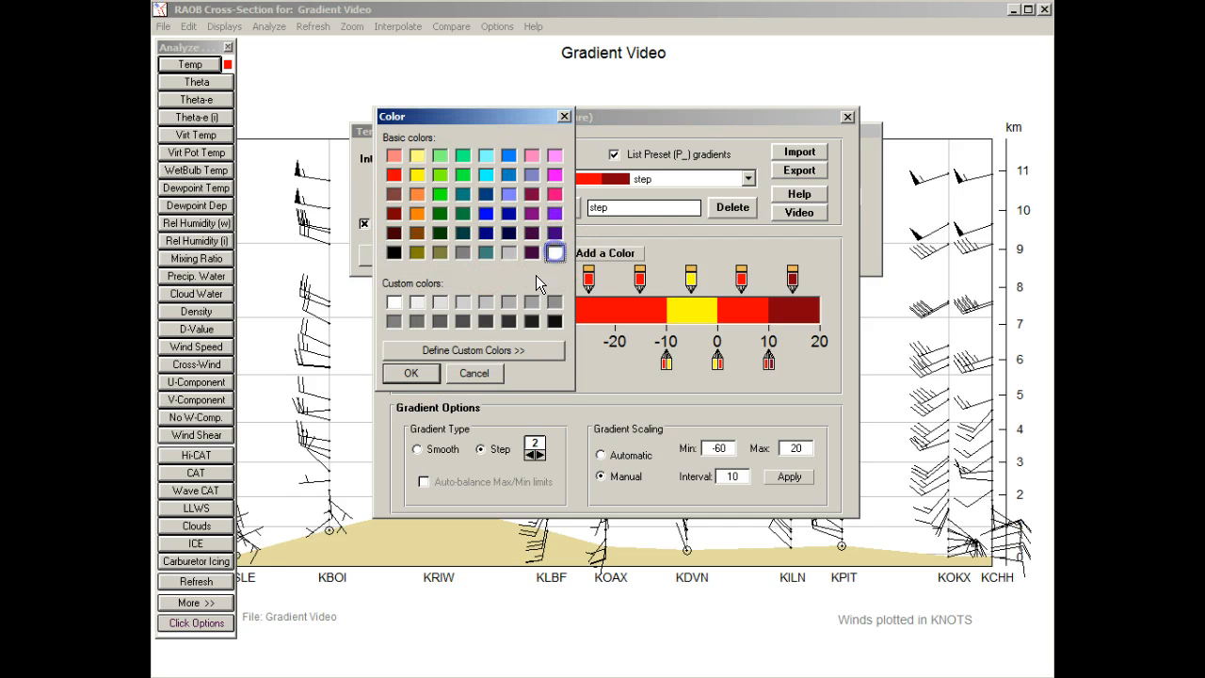
left_click(410, 373)
left_click(538, 276)
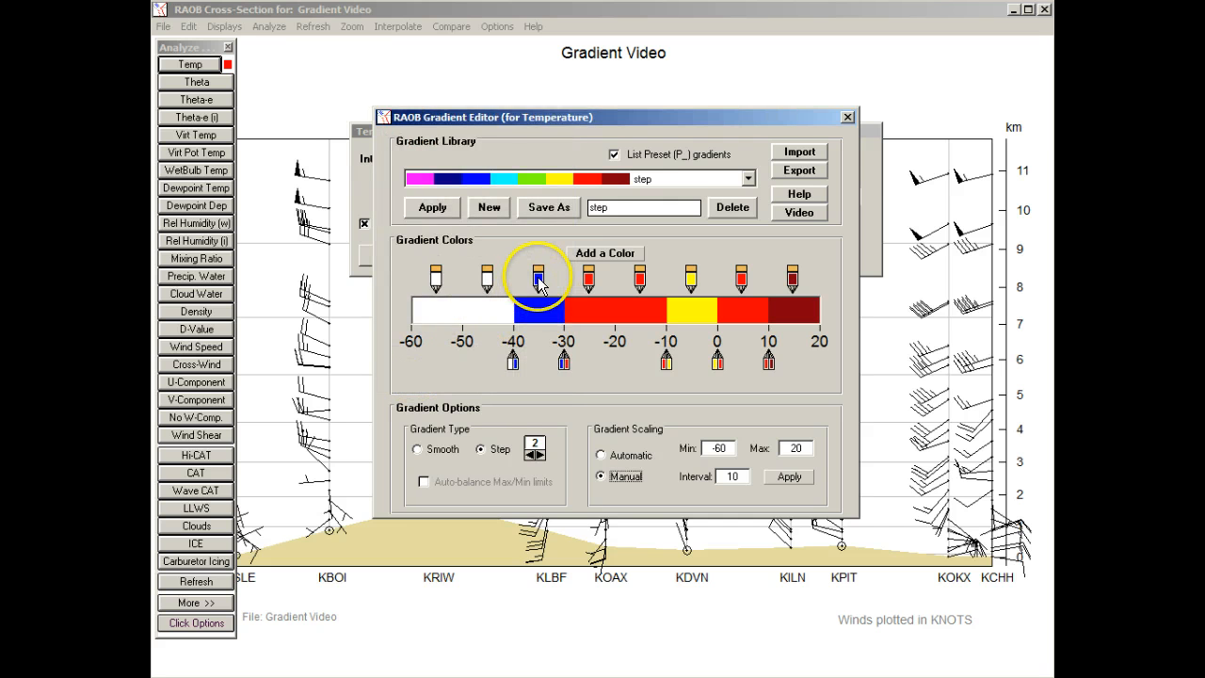
left_click(554, 253)
left_click(419, 373)
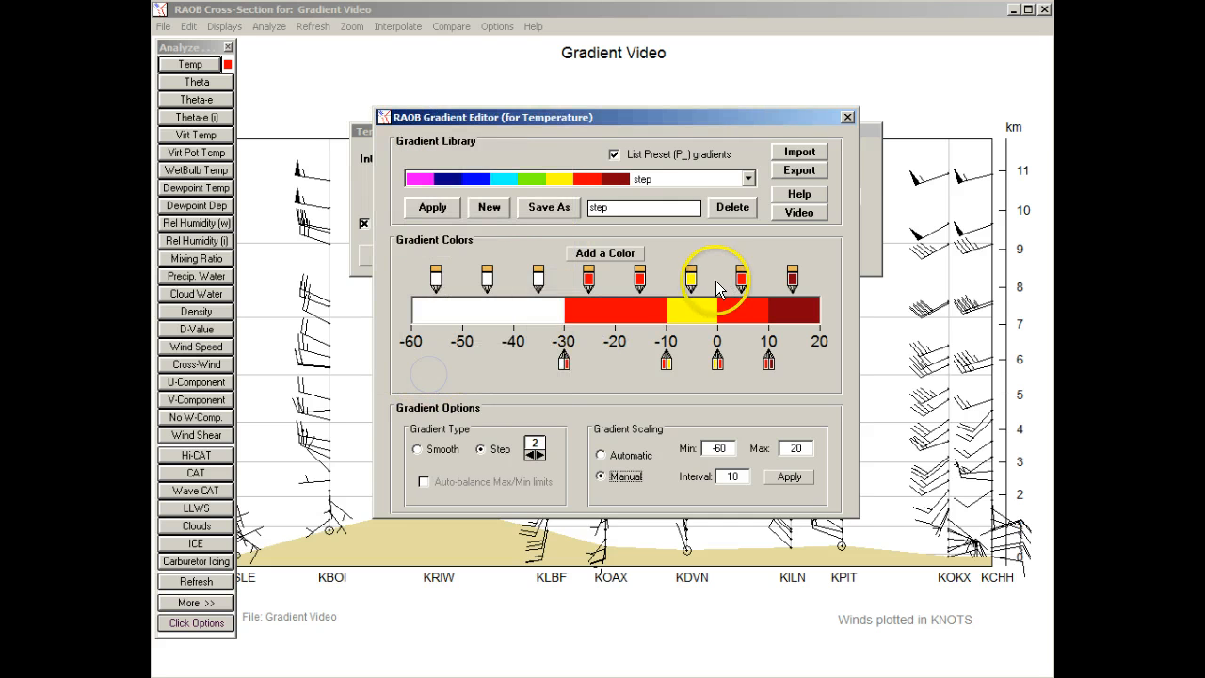
Recolor the three warmest bands of the gradient, from -10 to 20, white.
left_click(716, 279)
left_click(555, 253)
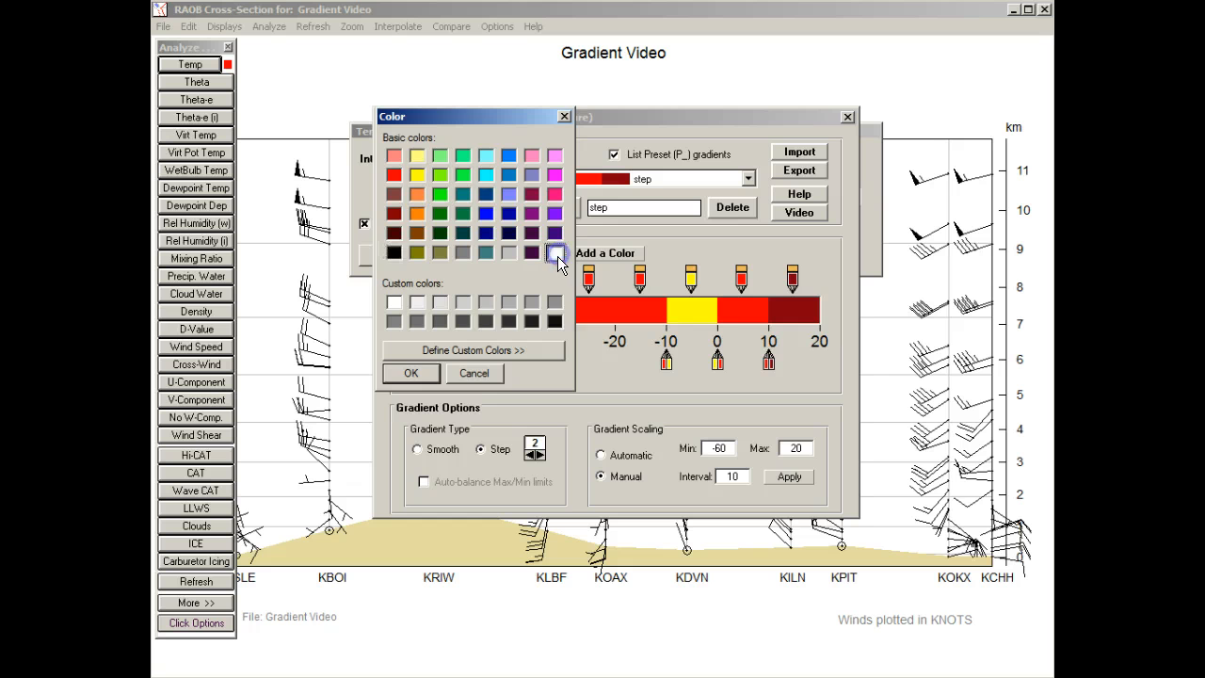
left_click(400, 373)
left_click(741, 279)
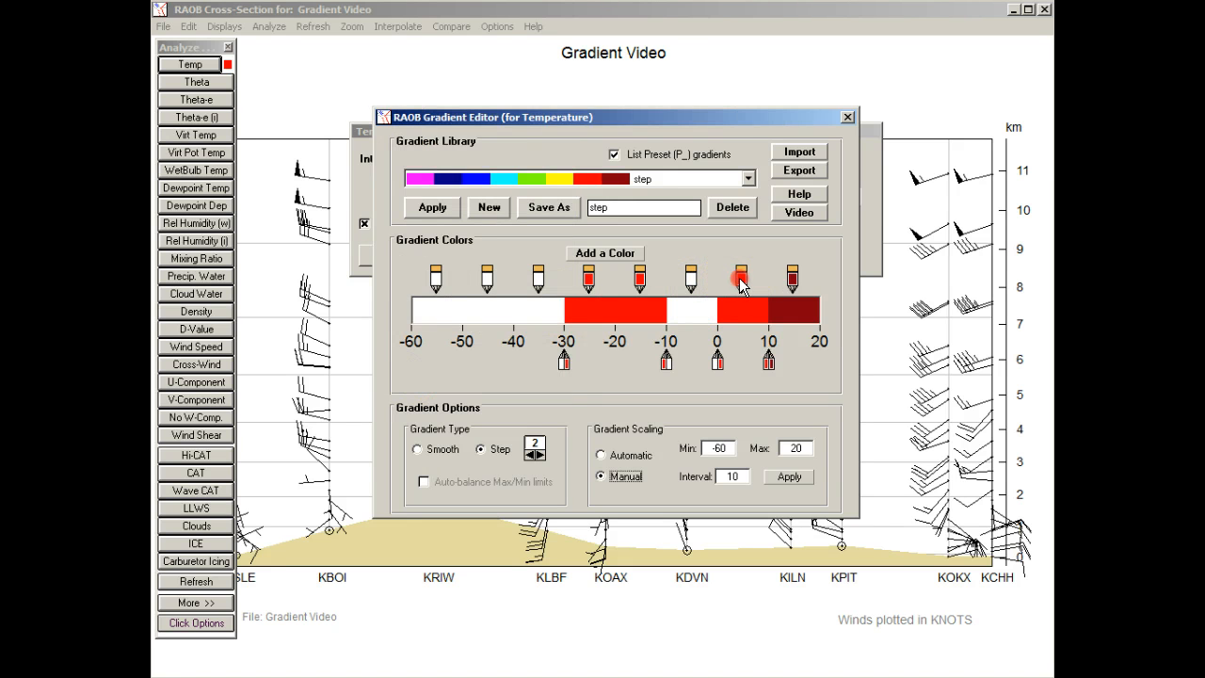
left_click(556, 252)
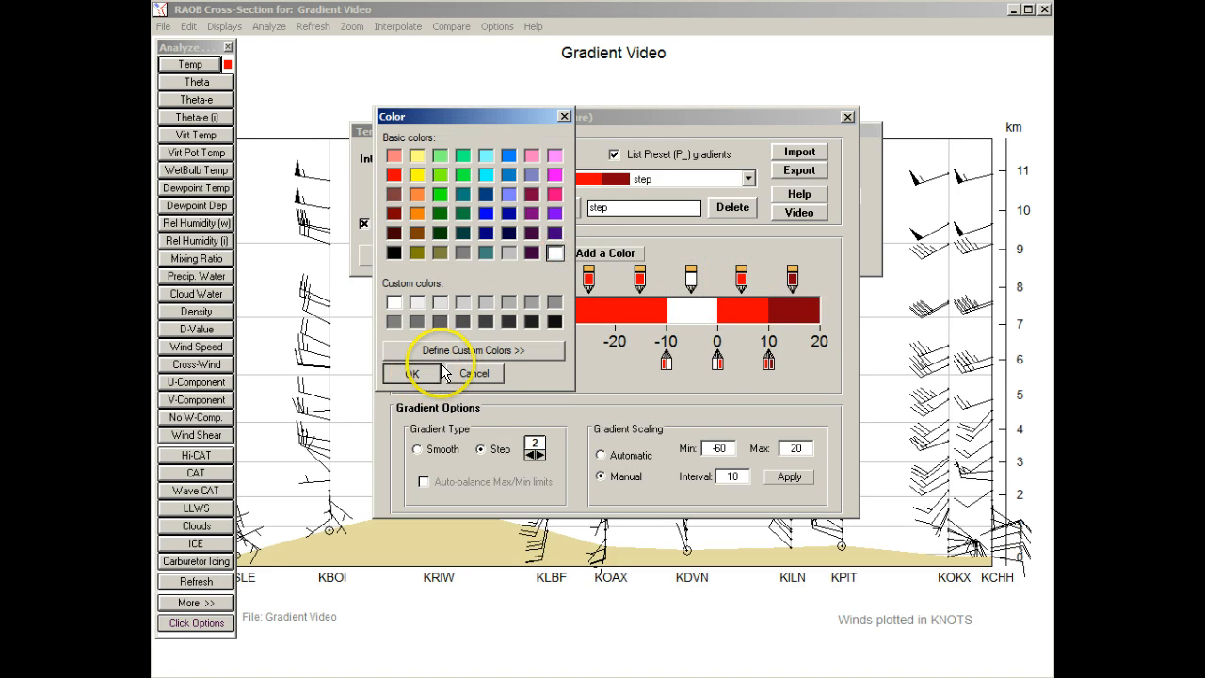
left_click(439, 373)
left_click(793, 279)
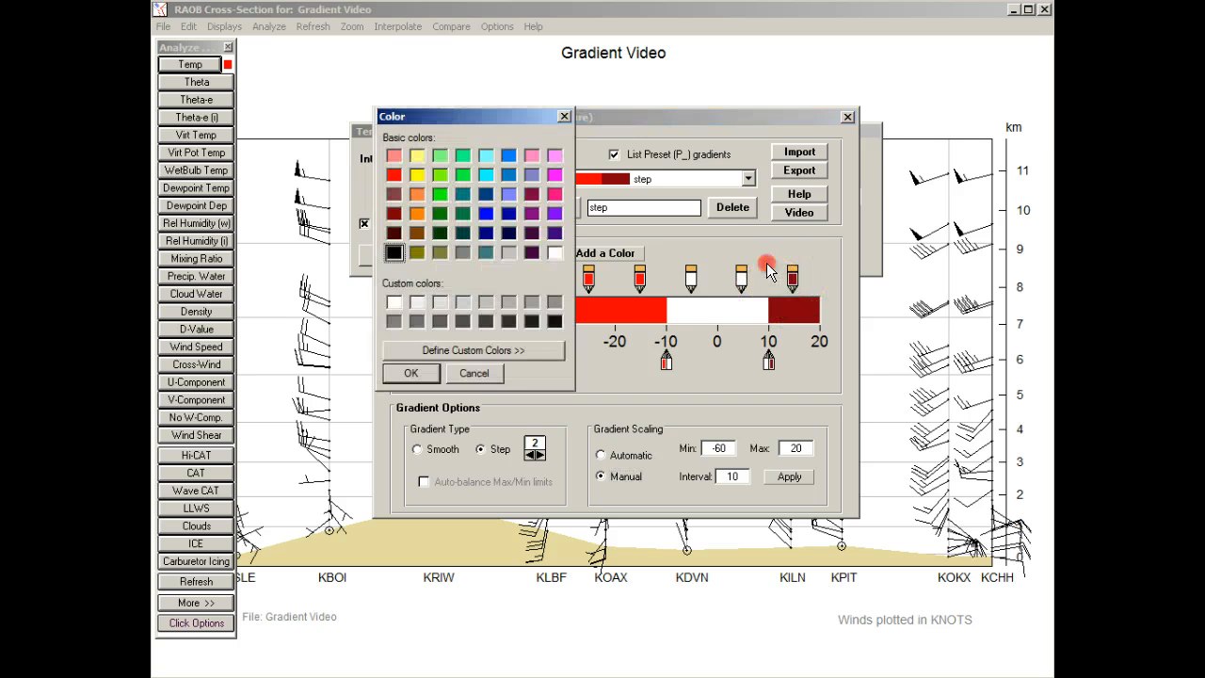
left_click(555, 253)
left_click(414, 373)
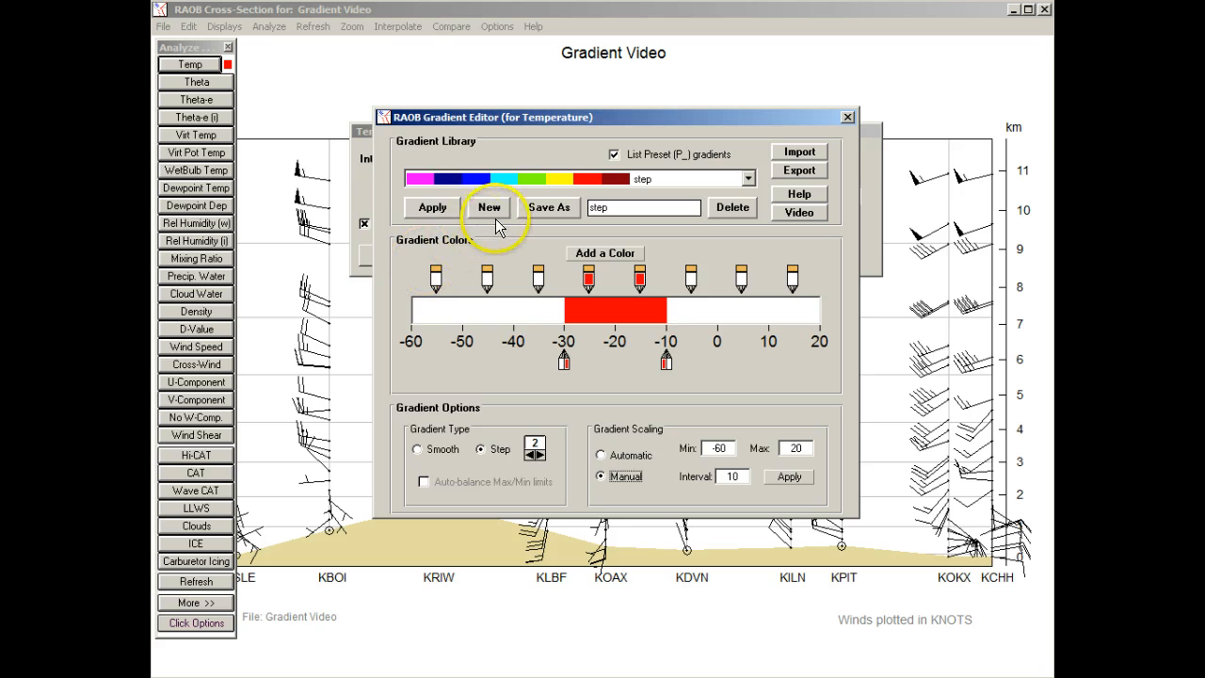
Save the red and white gradient over the existing step entry and plot the temperature analysis with it.
left_click(539, 209)
left_click(542, 213)
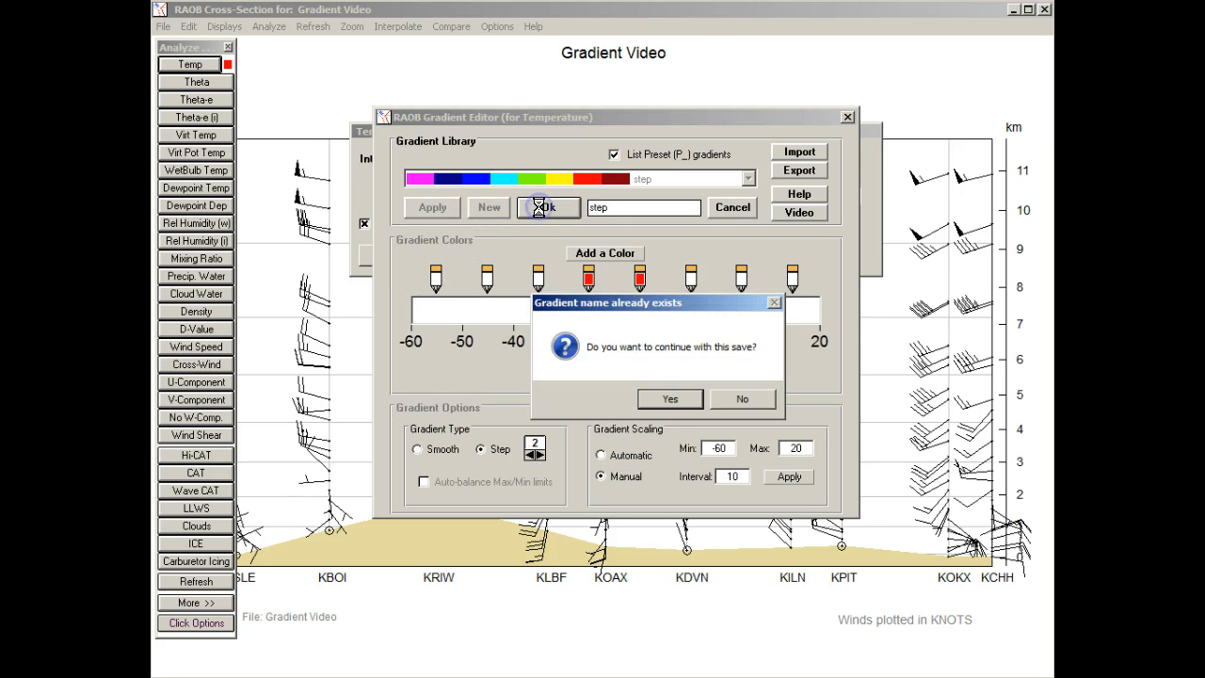
left_click(660, 399)
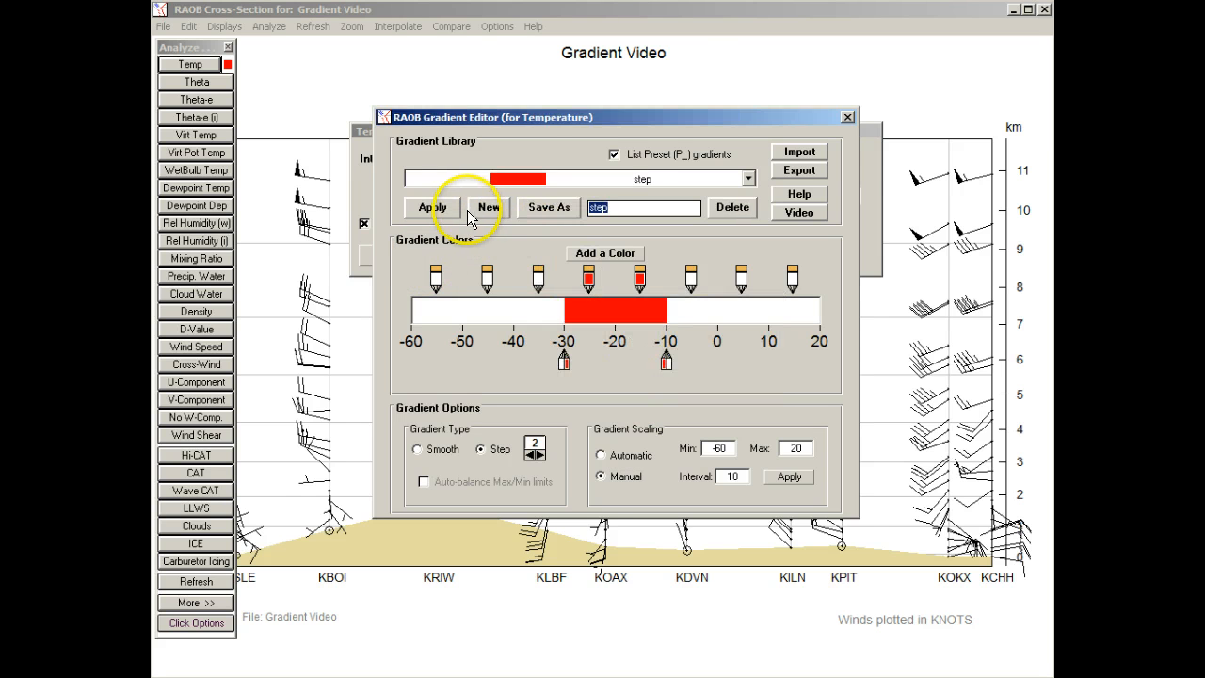
left_click(446, 209)
left_click(562, 160)
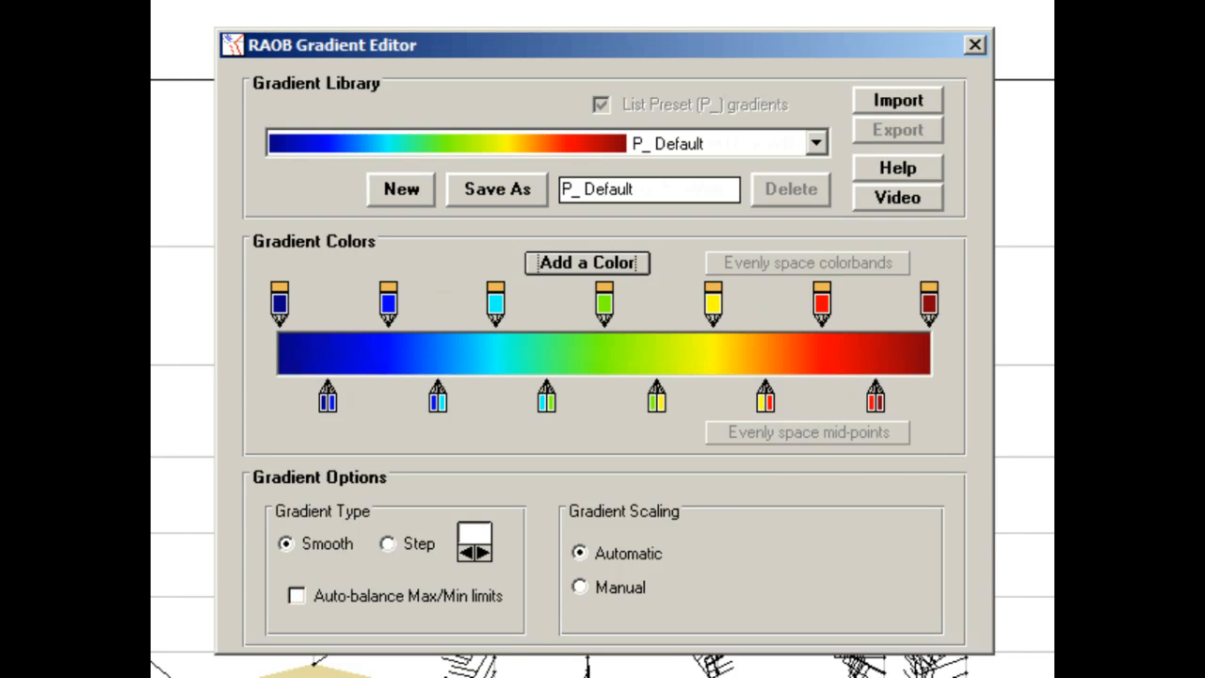
Load the P_ Cross and UV Winds preset gradient and turn off its auto-balance of the max/min limits.
key("Down")
key("Down")
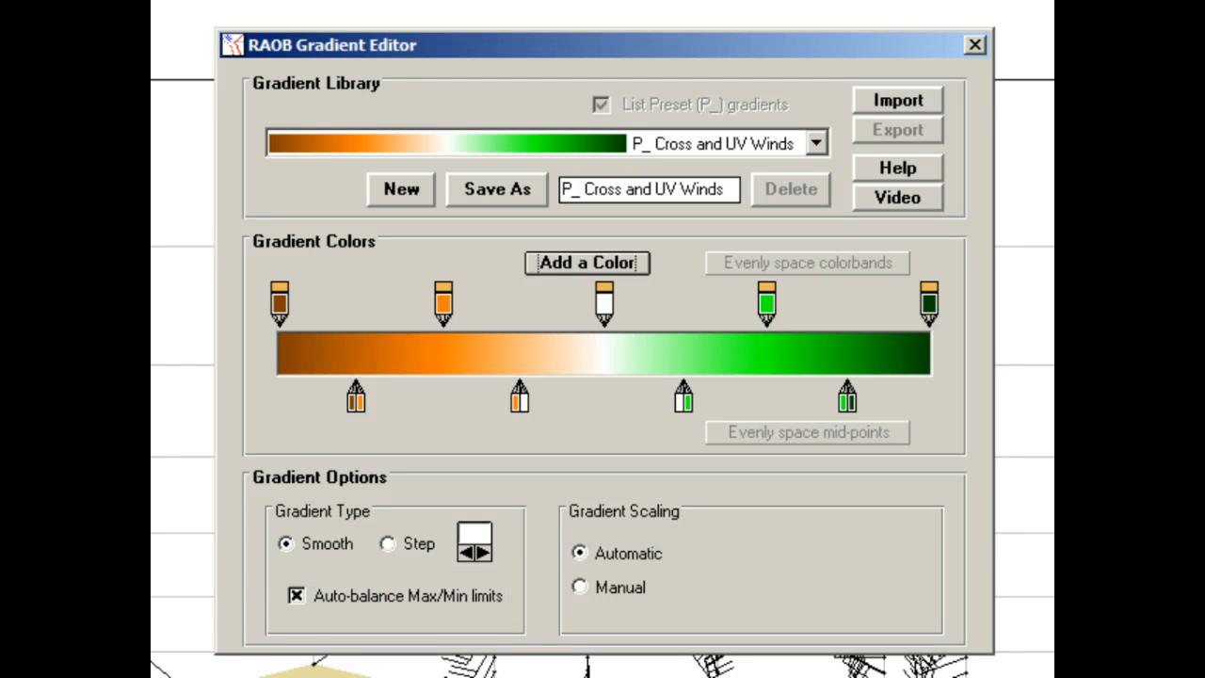
left_click(294, 594)
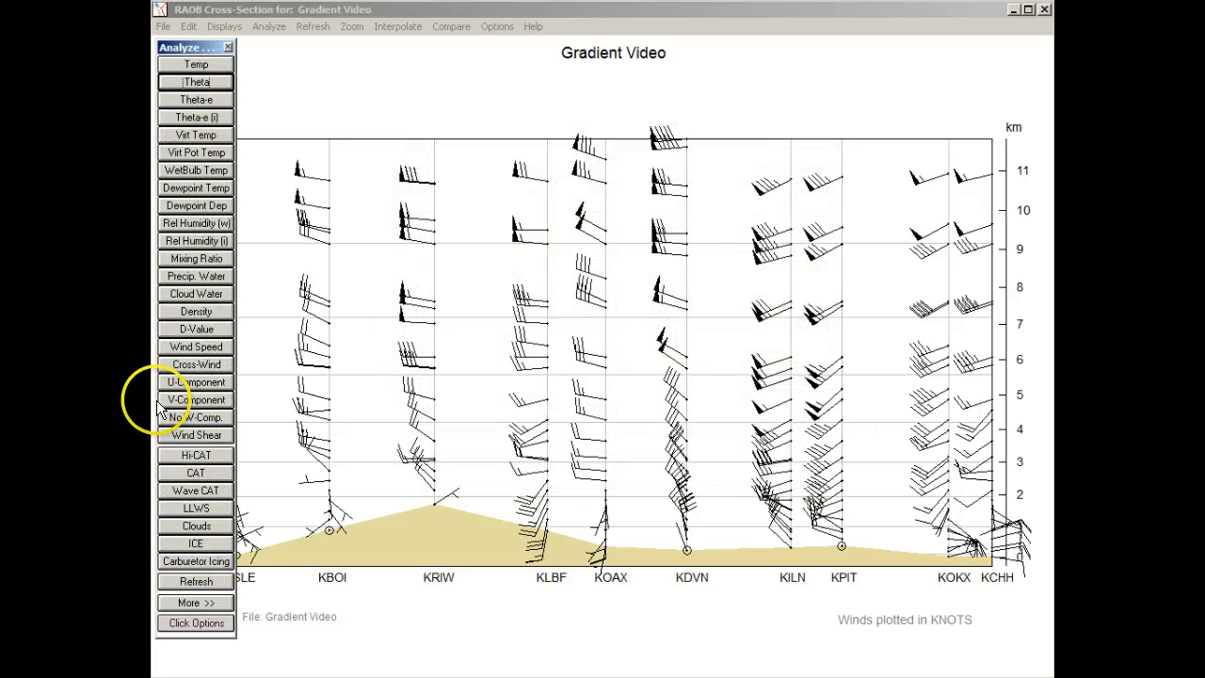
Plot the V-component wind analysis on the cross-section using the auto-balanced P_ Cross and UV Winds preset gradient.
left_click(162, 403)
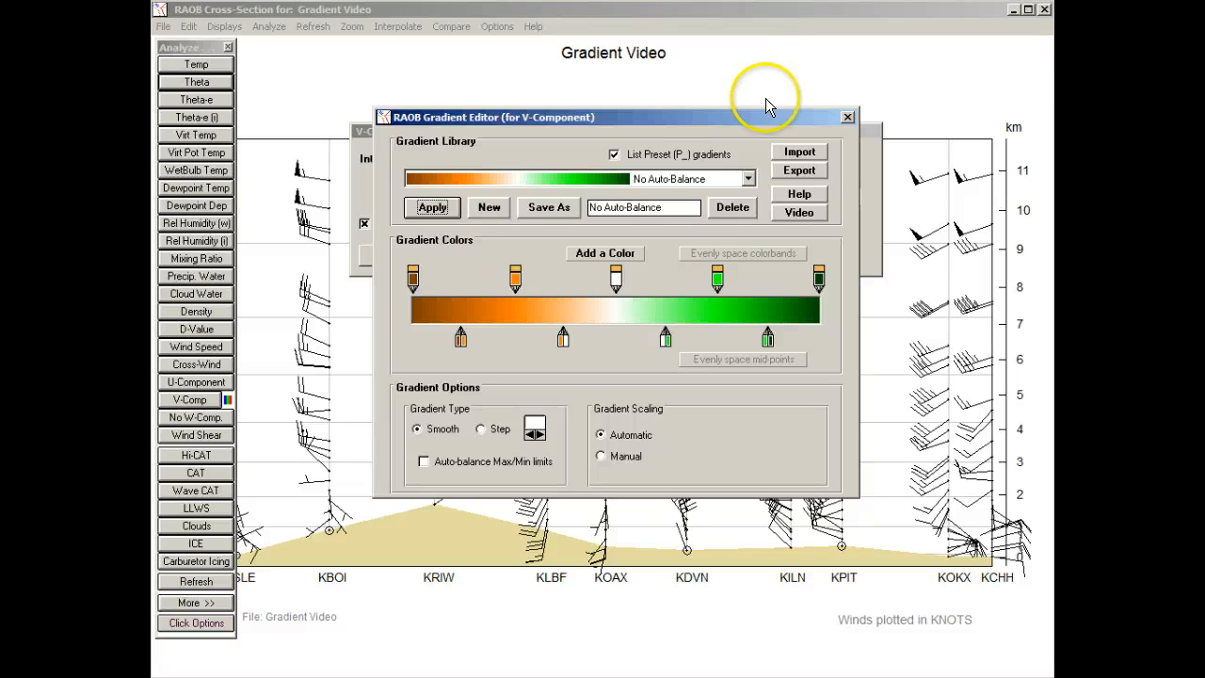
left_click(750, 181)
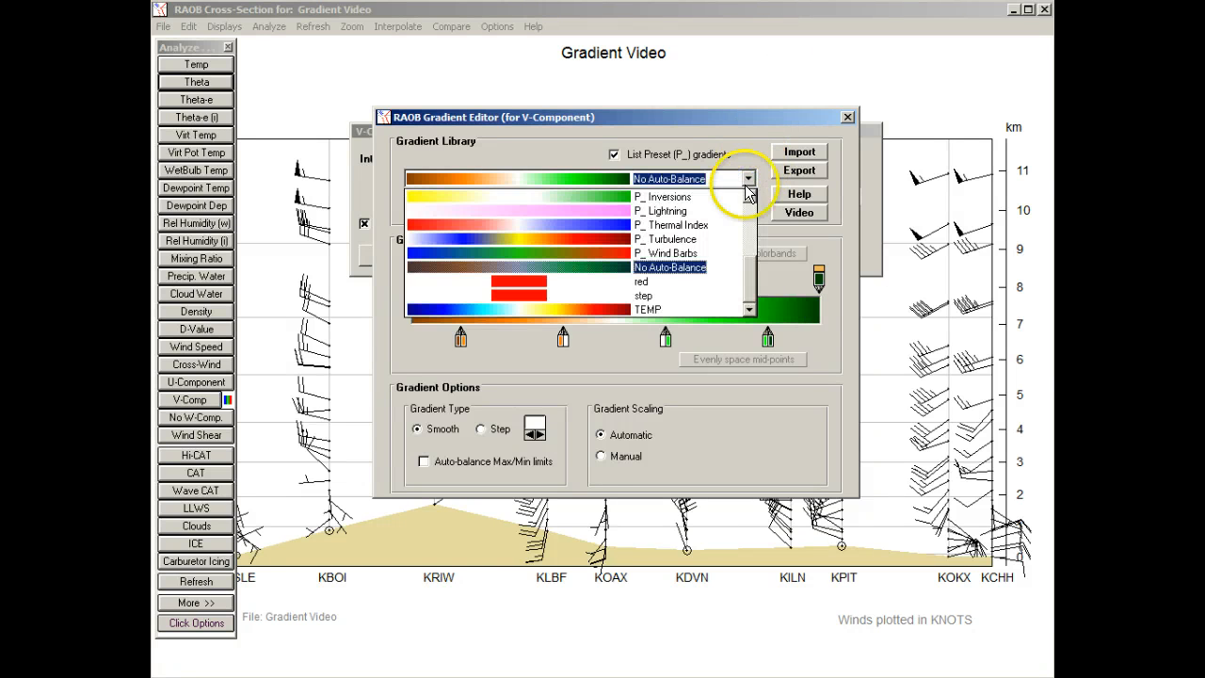
left_click_drag(750, 274, 749, 252)
scroll(749, 252, "up", 1)
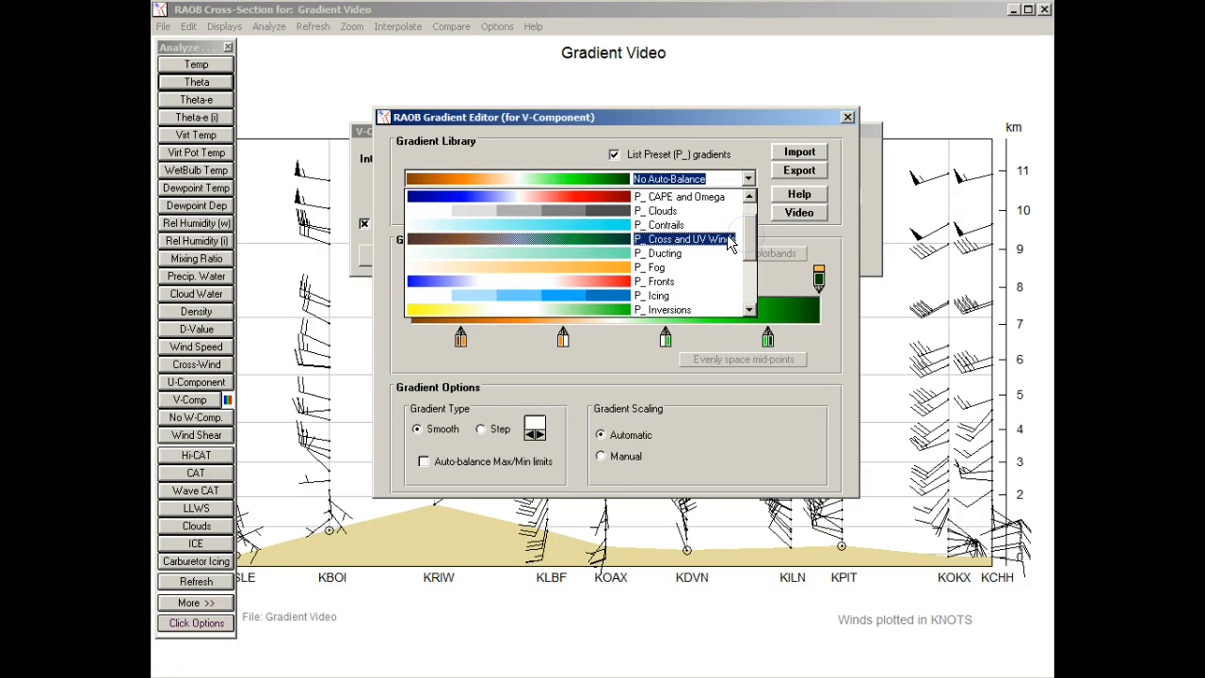
left_click(711, 240)
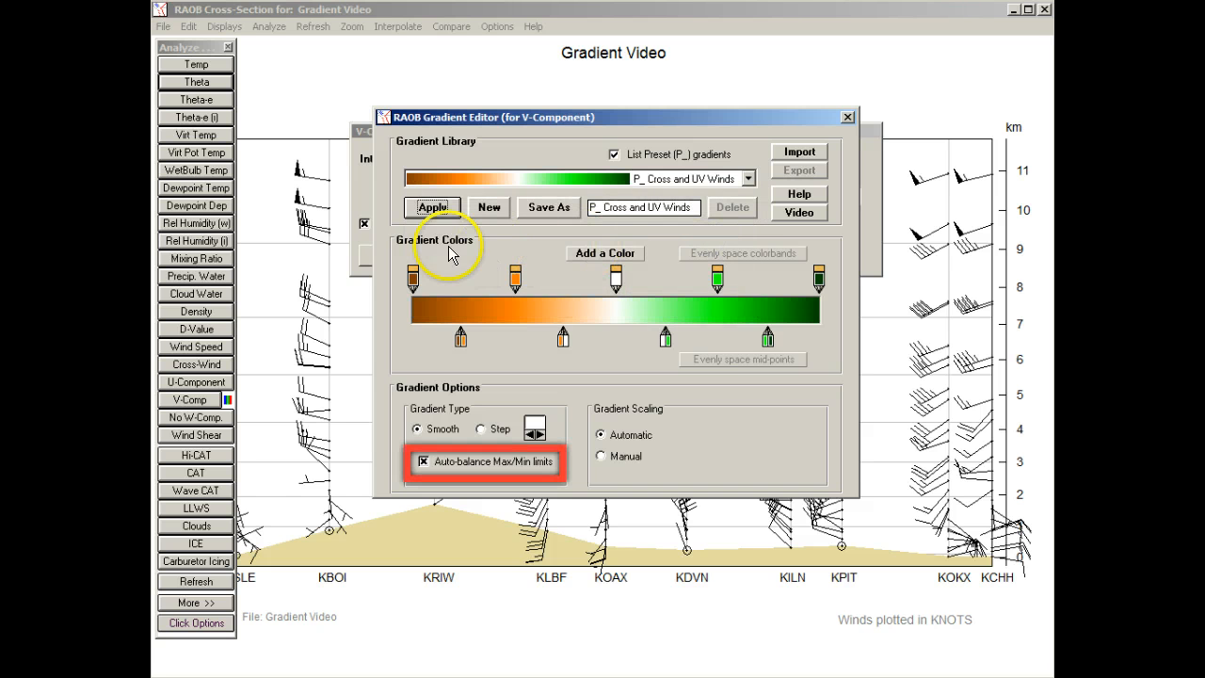
left_click(430, 208)
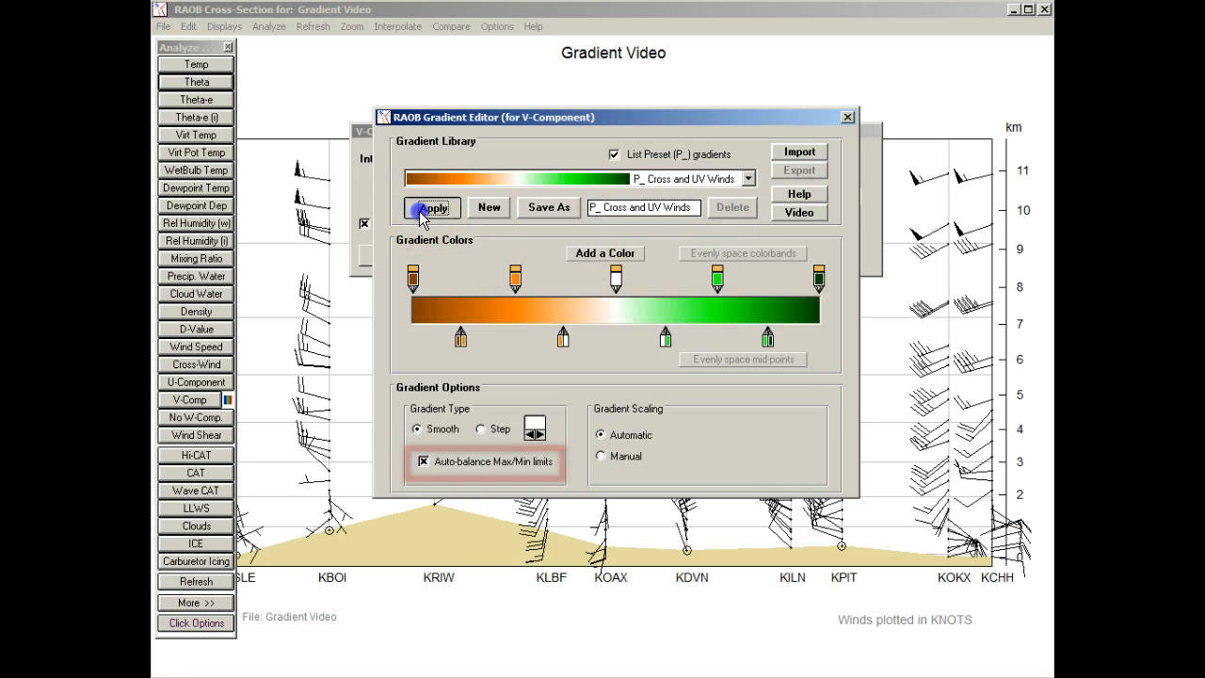
left_click(563, 162)
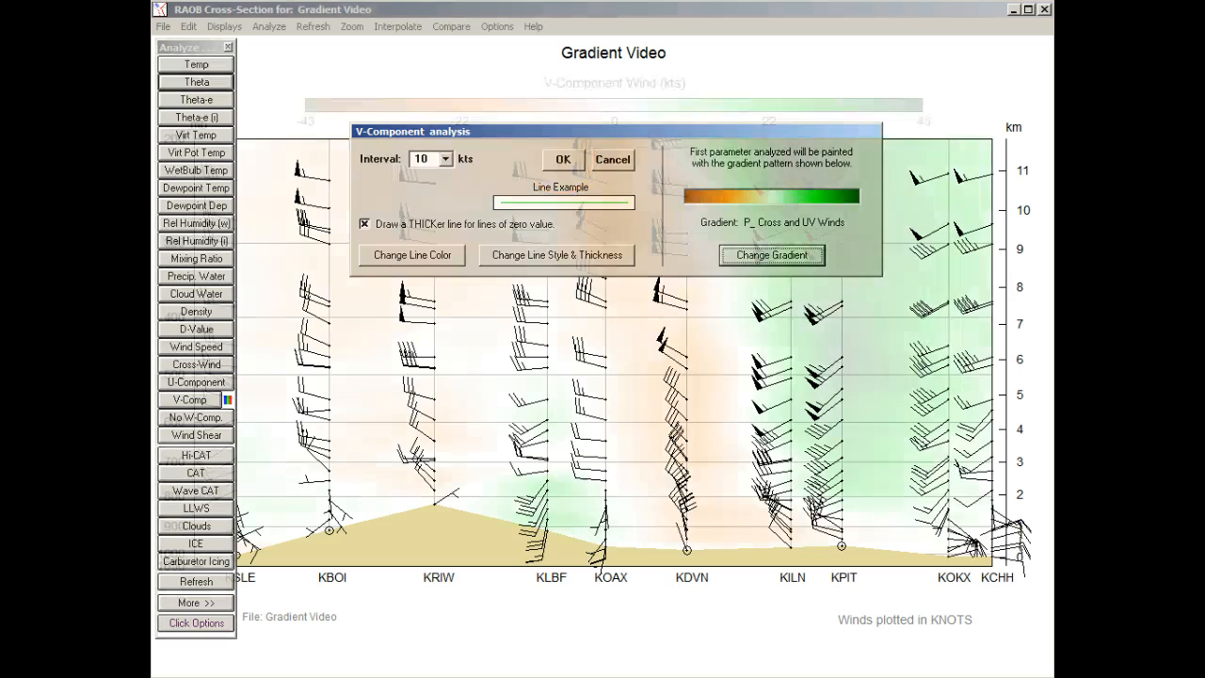